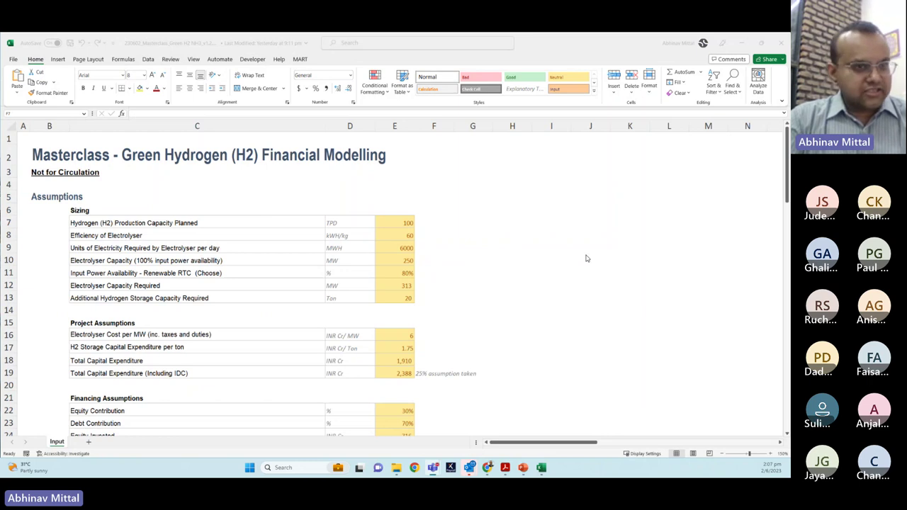
# Step: Review the planned hydrogen production capacity and the electrolyser efficiency inputs in the Sizing assumptions
pyautogui.scroll(-2, 585, 257)
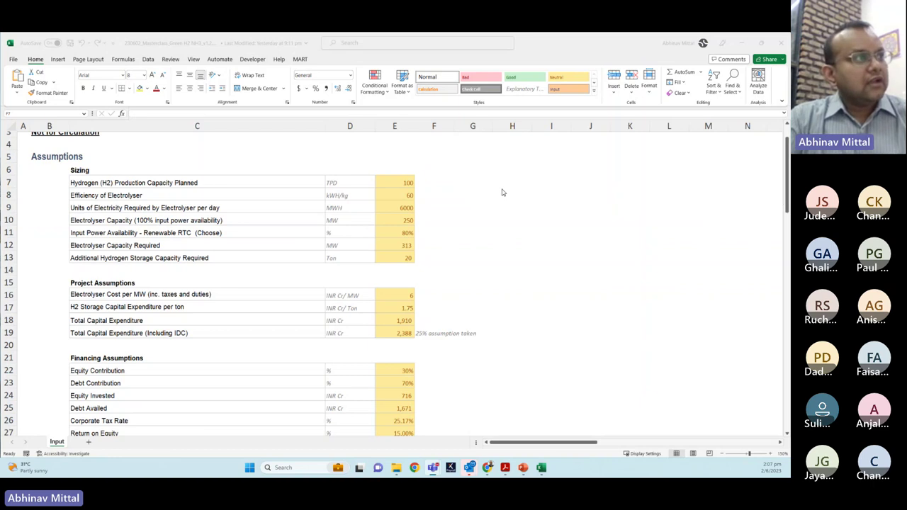
pyautogui.click(235, 185)
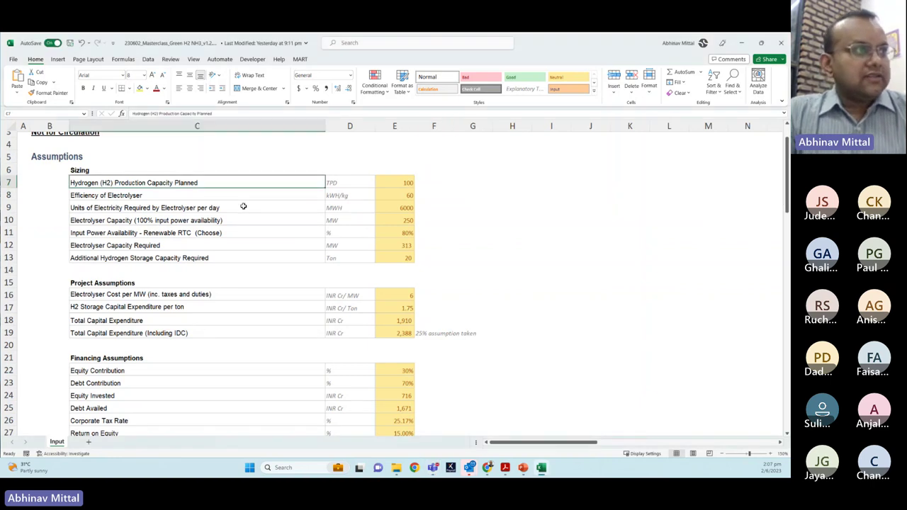
pyautogui.press('Right')
pyautogui.press('Right')
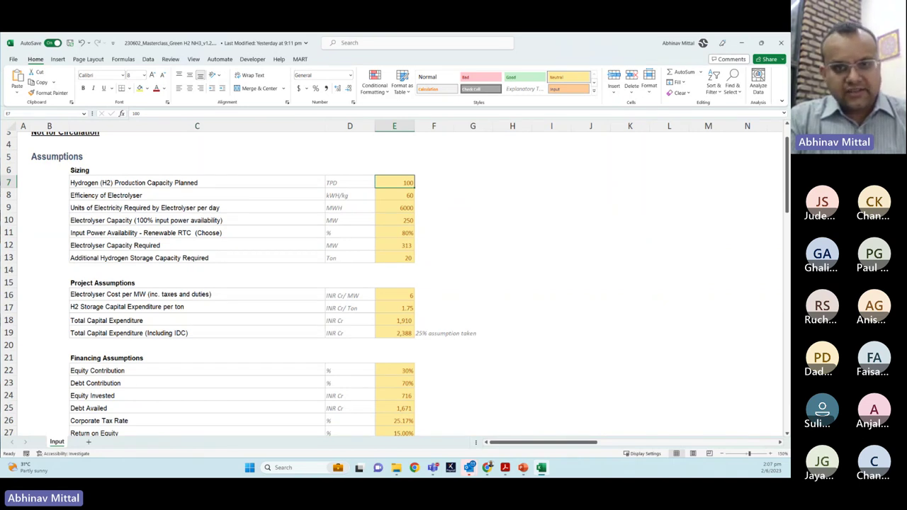
pyautogui.hotkey('alt', 'Tab')
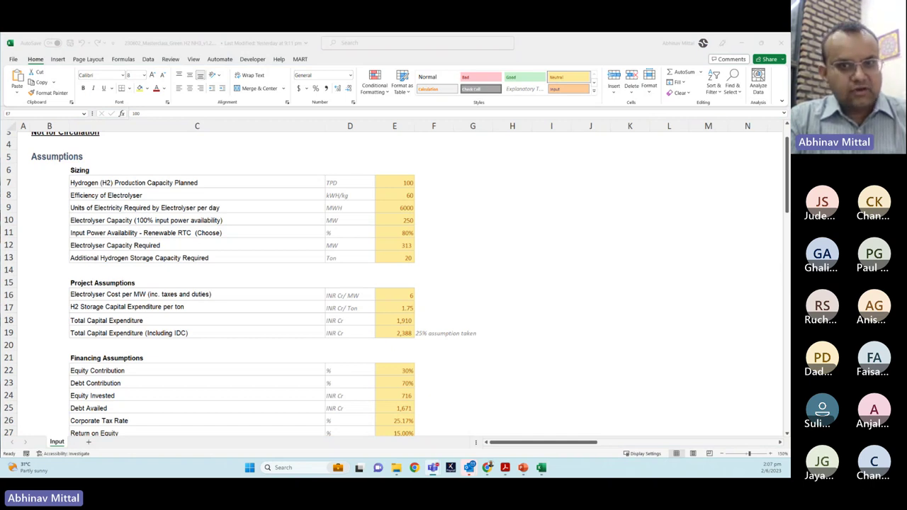
pyautogui.hotkey('alt', 'Tab')
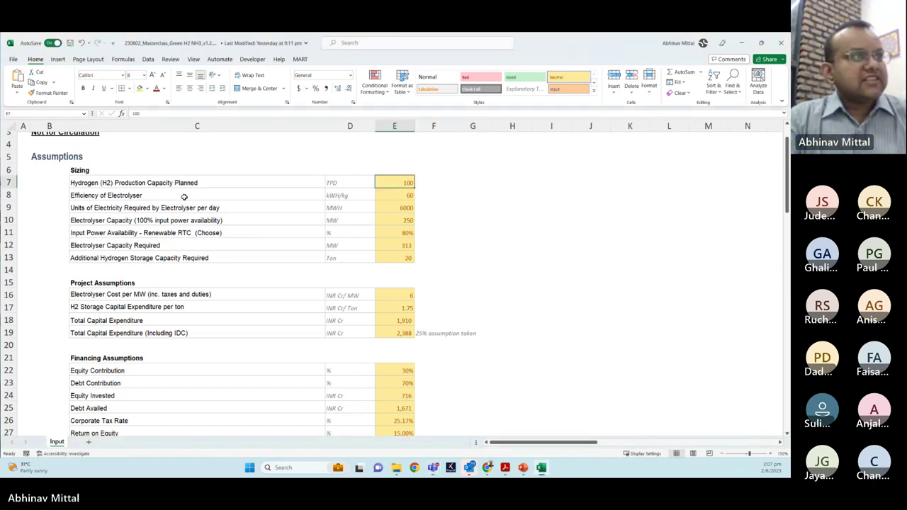
pyautogui.click(183, 197)
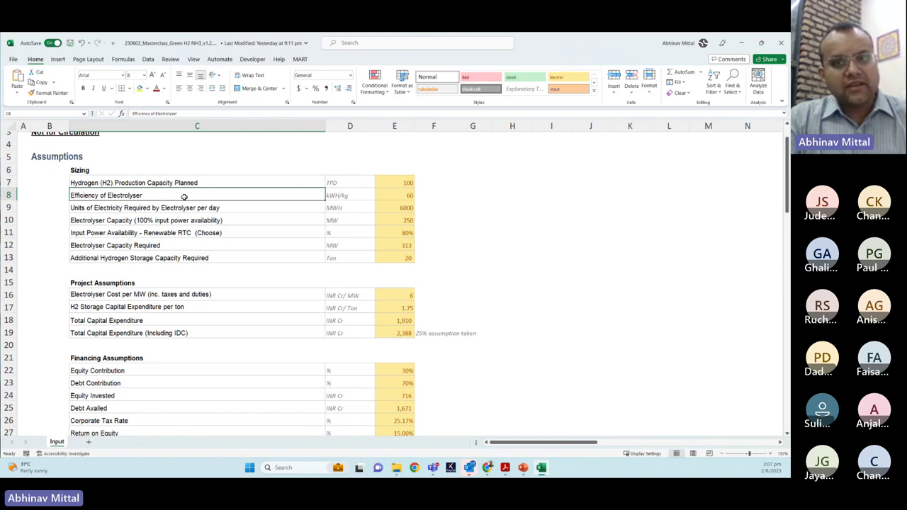
pyautogui.press('Right')
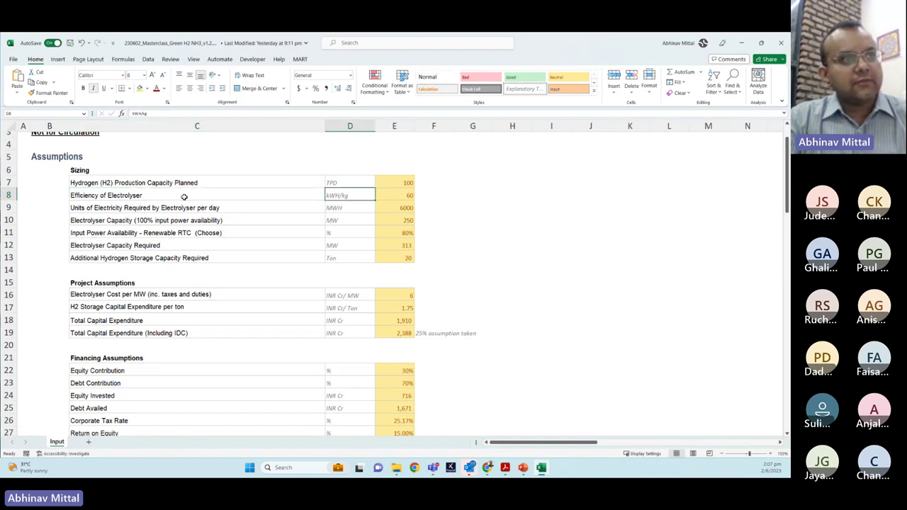
pyautogui.press('Right')
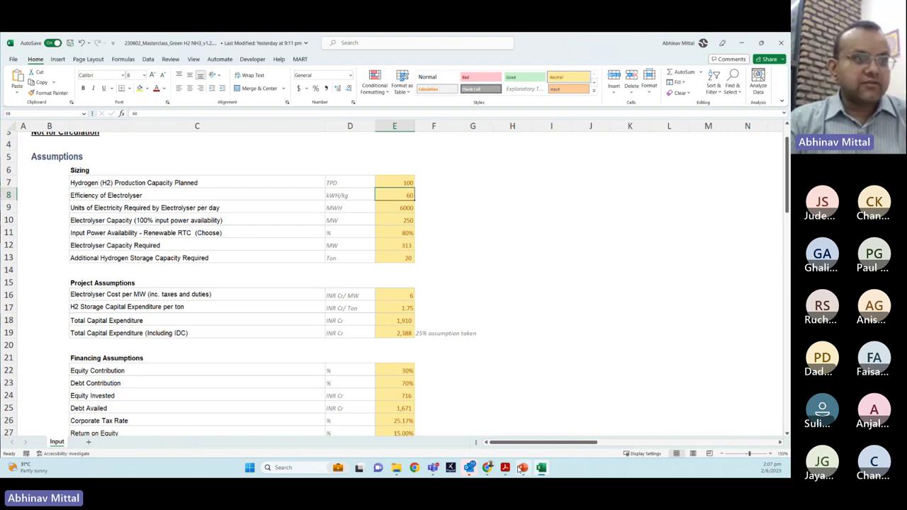
# Step: Switch to the PowerPoint deck and examine the stacked electricity demand row on the electrolyser costs slide, enlarged to 130%
pyautogui.moveTo(487, 474)
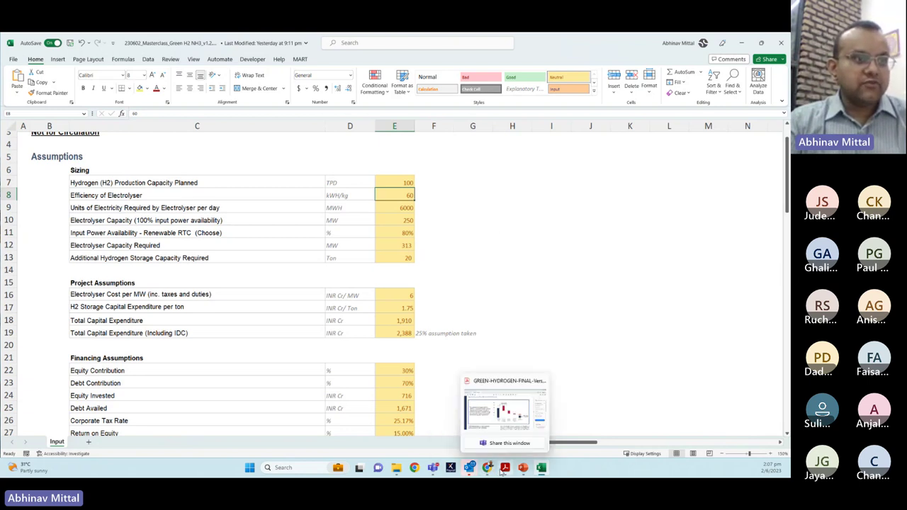
pyautogui.moveTo(524, 473)
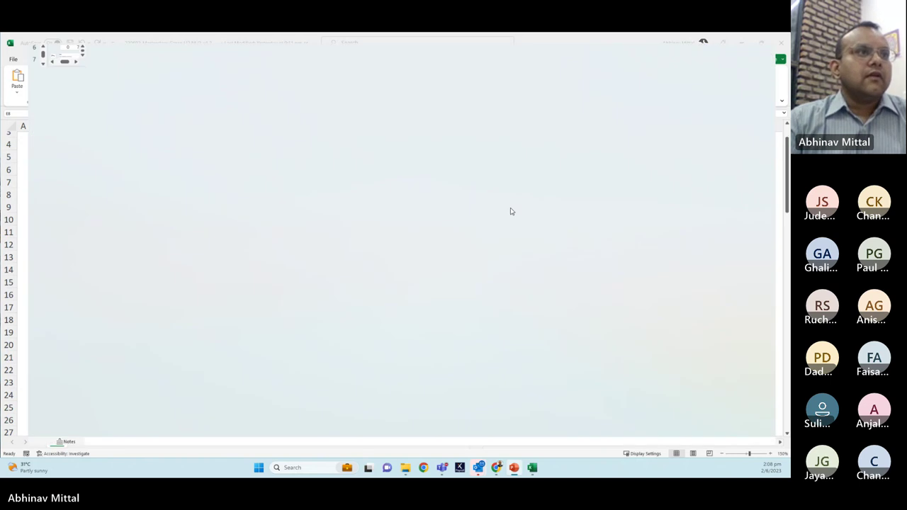
pyautogui.press('pageup')
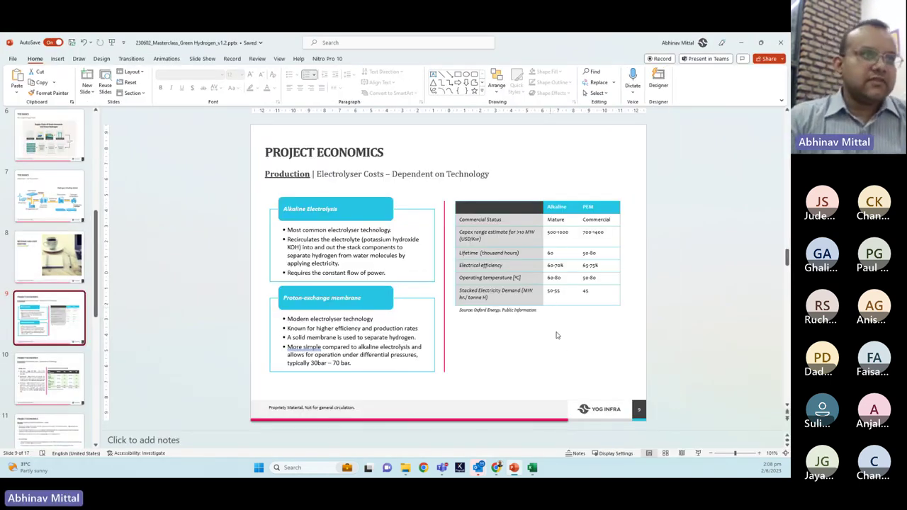
pyautogui.click(758, 454)
pyautogui.click(758, 453)
pyautogui.click(759, 453)
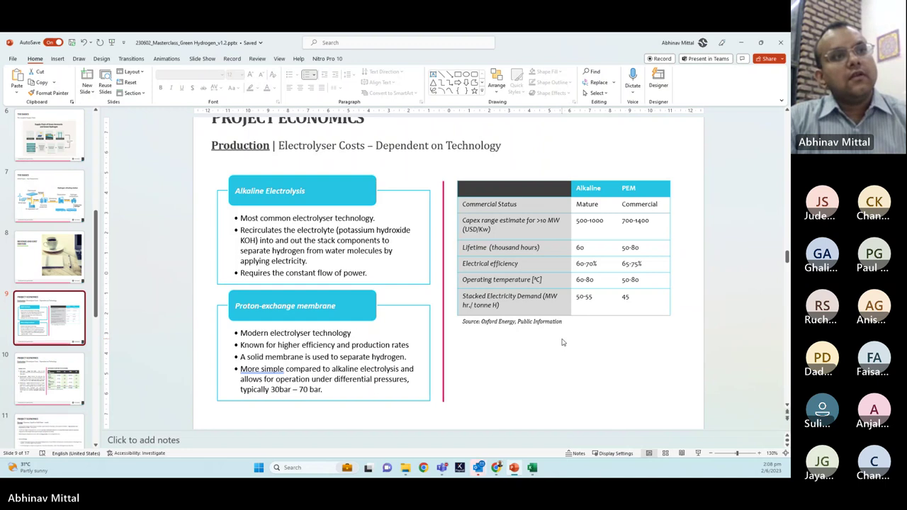
pyautogui.moveTo(575, 297); pyautogui.dragTo(593, 297)
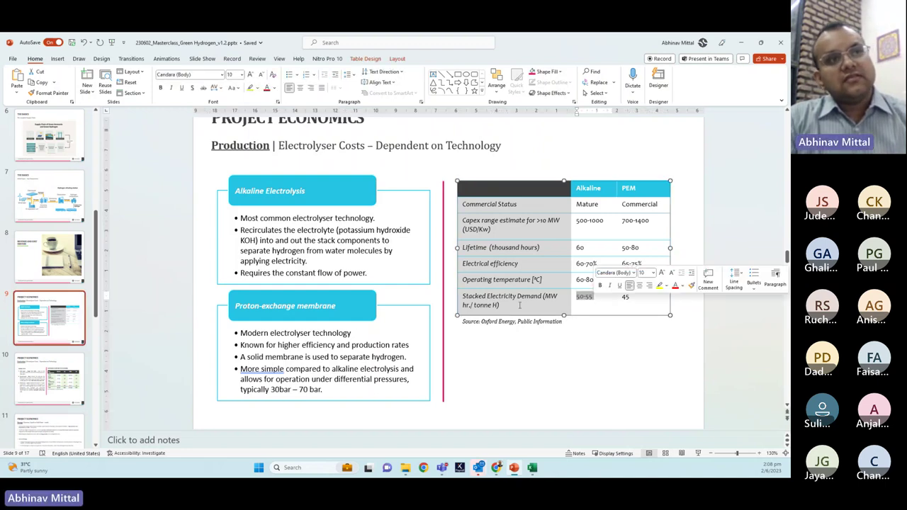
pyautogui.moveTo(462, 296); pyautogui.dragTo(544, 301)
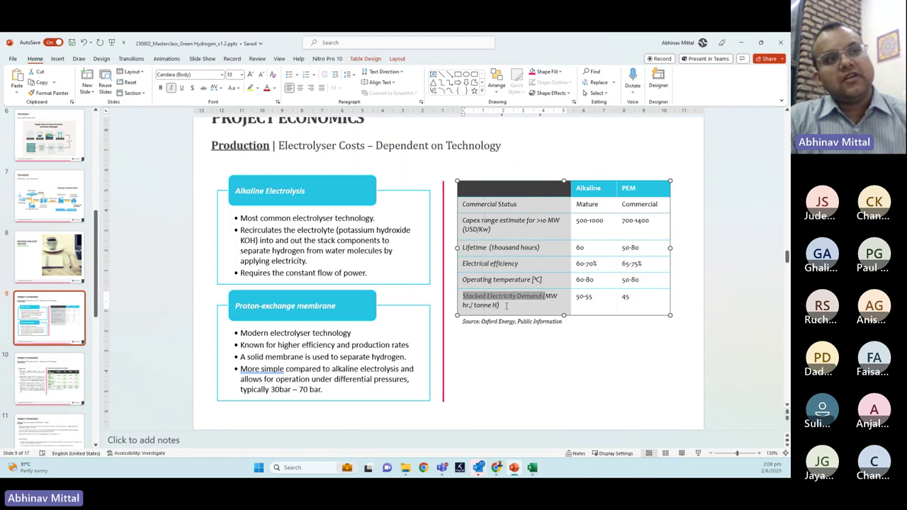
pyautogui.press('End')
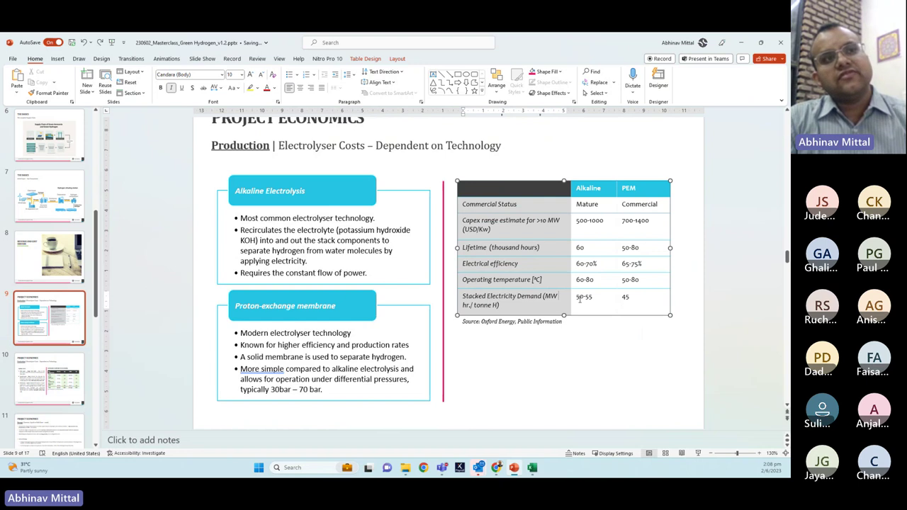
# Step: Return to the Excel model and set the Efficiency of Electrolyser to 50 kWH/kg
pyautogui.click(531, 468)
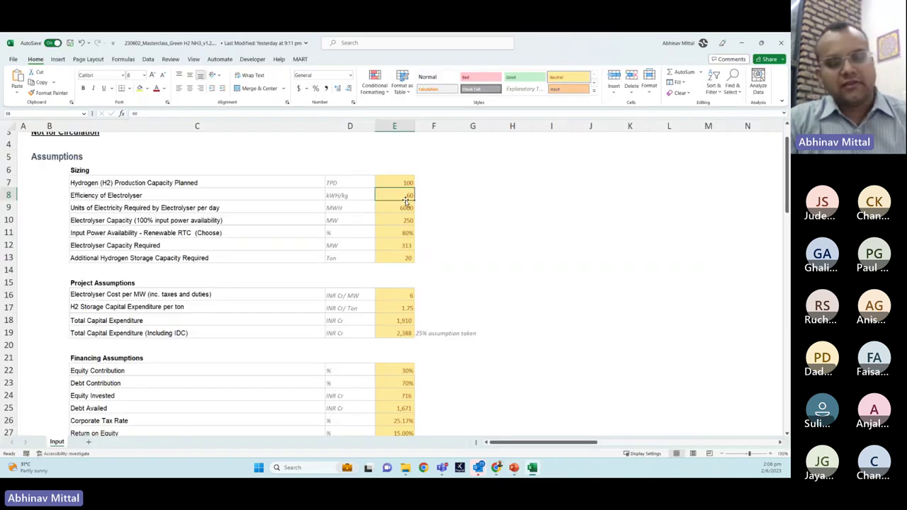
pyautogui.write('50')
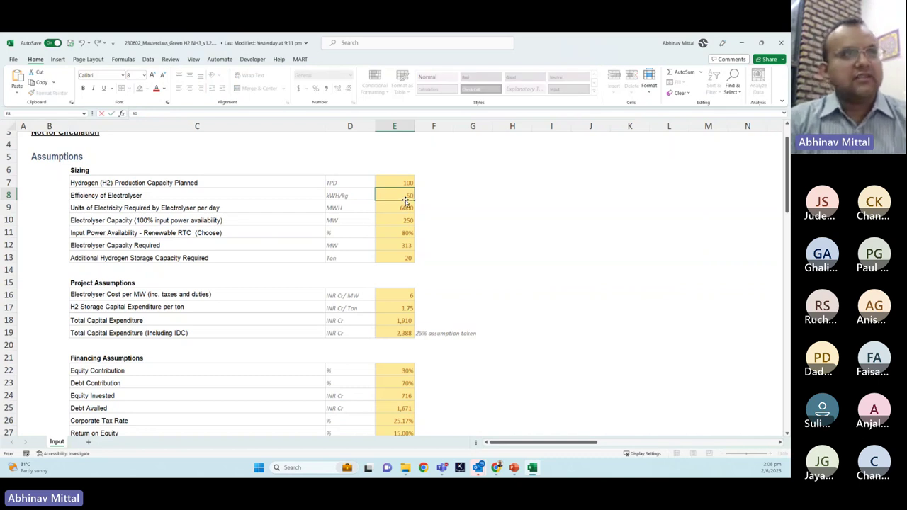
pyautogui.press('Return')
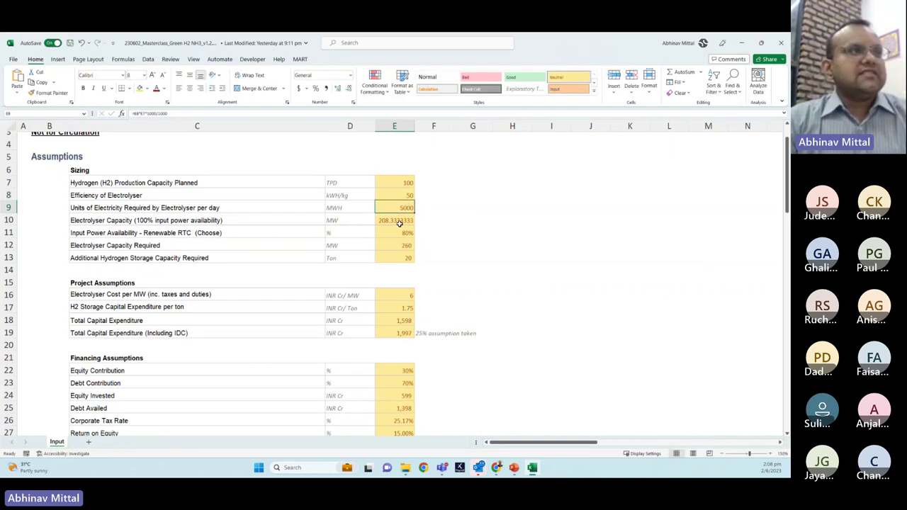
# Step: Format the Electrolyser Capacity (100% input power availability) value in E10 with comma style and no decimals
pyautogui.click(399, 221)
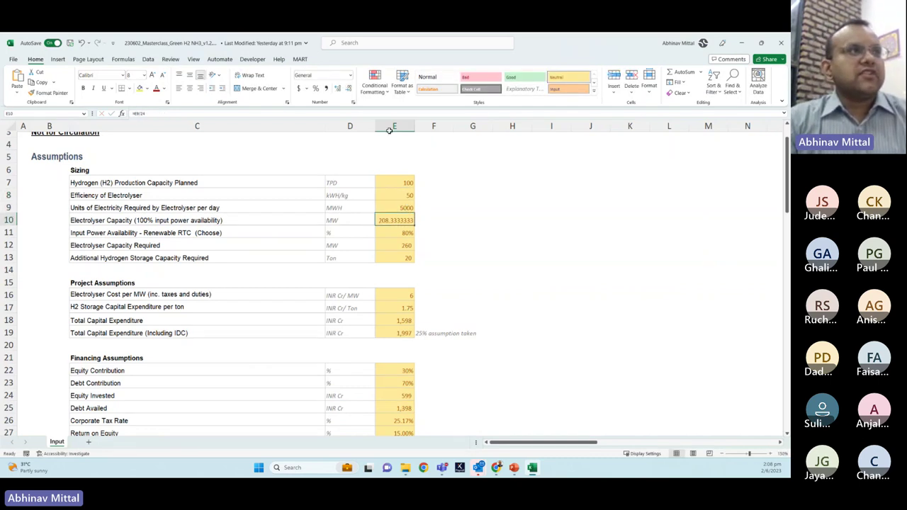
pyautogui.click(325, 90)
pyautogui.click(348, 89)
pyautogui.click(348, 89)
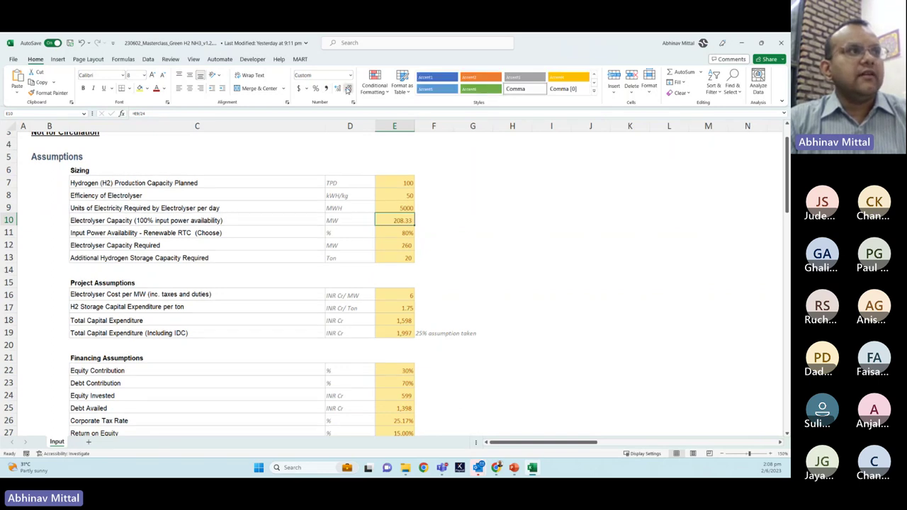
# Step: Examine the daily electricity requirement in E9 and the formula behind the electrolyser capacity at 100% power availability in E10
pyautogui.click(404, 209)
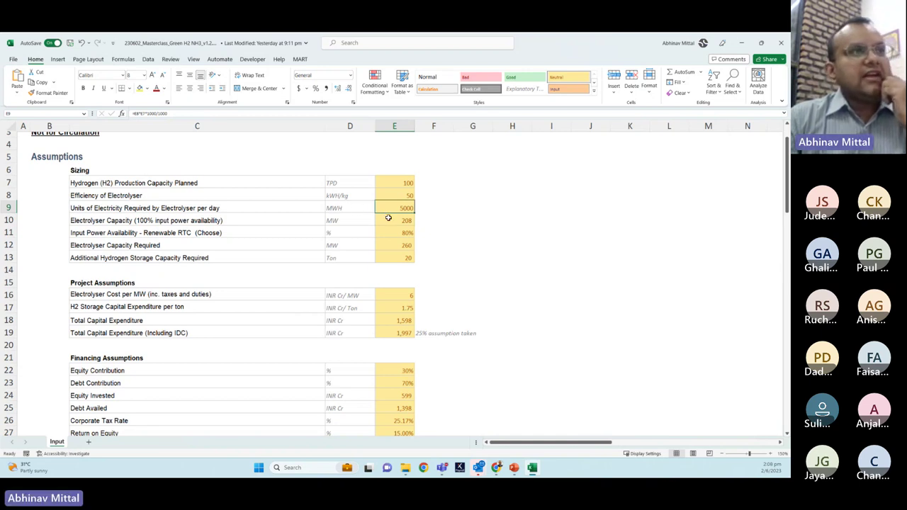
pyautogui.click(388, 218)
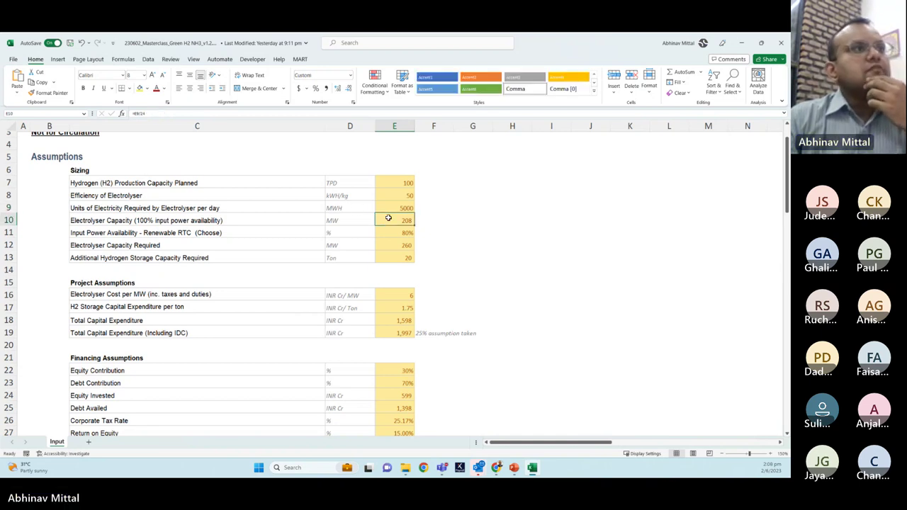
pyautogui.click(237, 222)
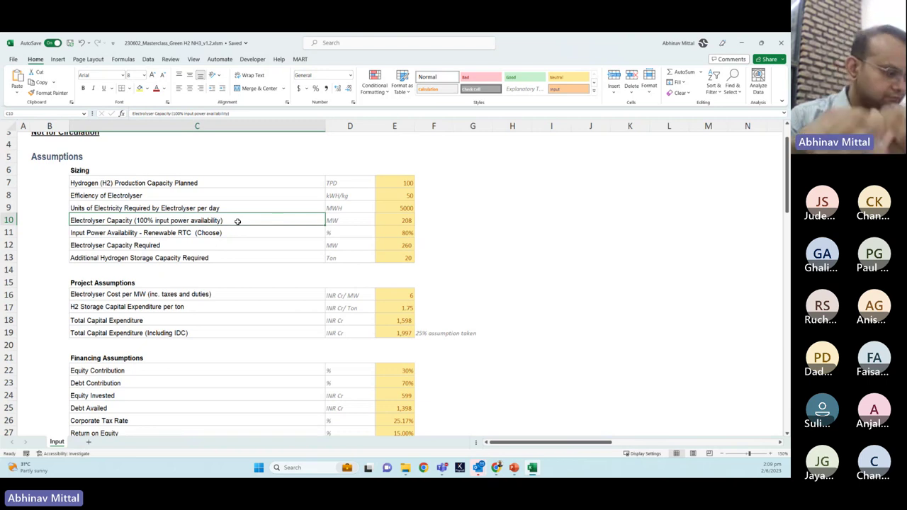
pyautogui.press('Right')
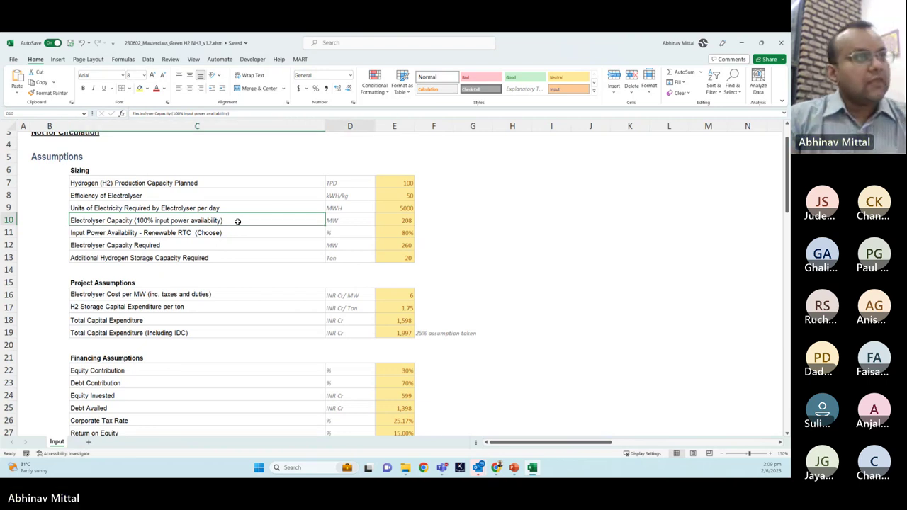
pyautogui.click(396, 220)
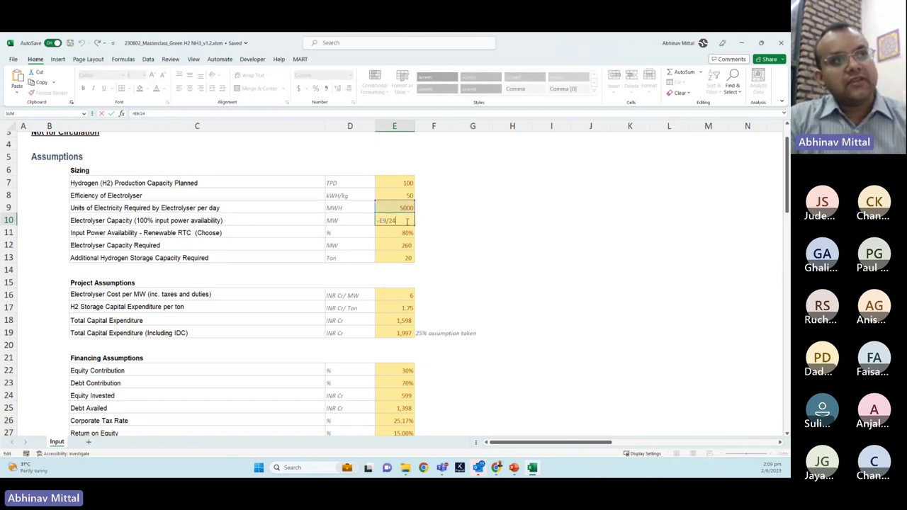
pyautogui.click(351, 227)
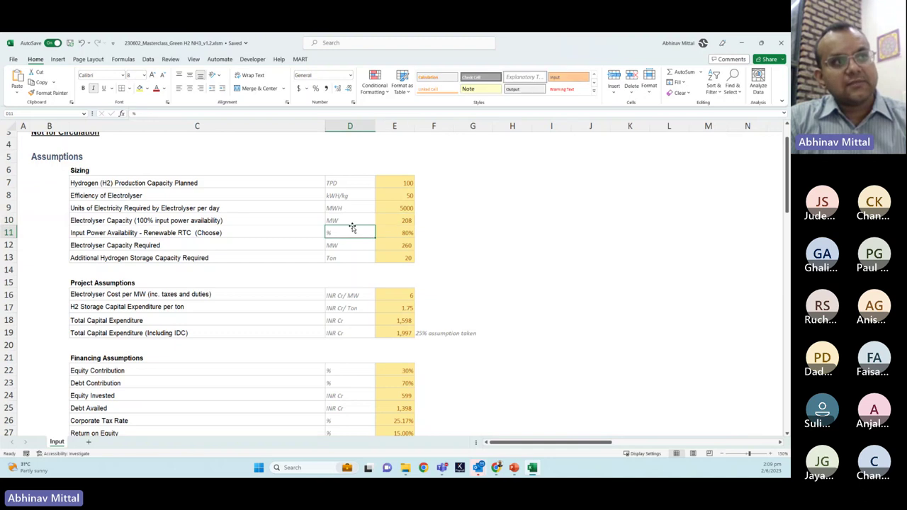
pyautogui.click(347, 218)
pyautogui.press('Right')
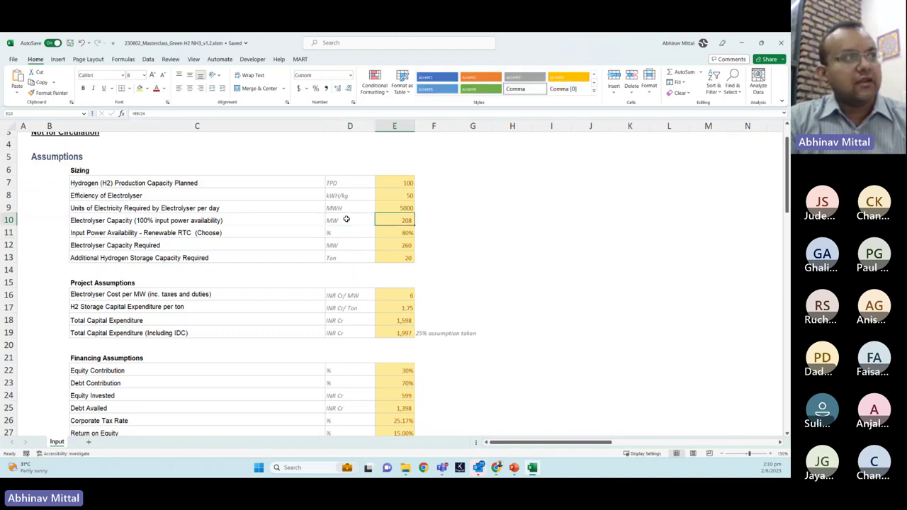
# Step: Examine the renewable power availability input and the Electrolyser Capacity Required formula, comparing it with the planned production capacity
pyautogui.press('Down')
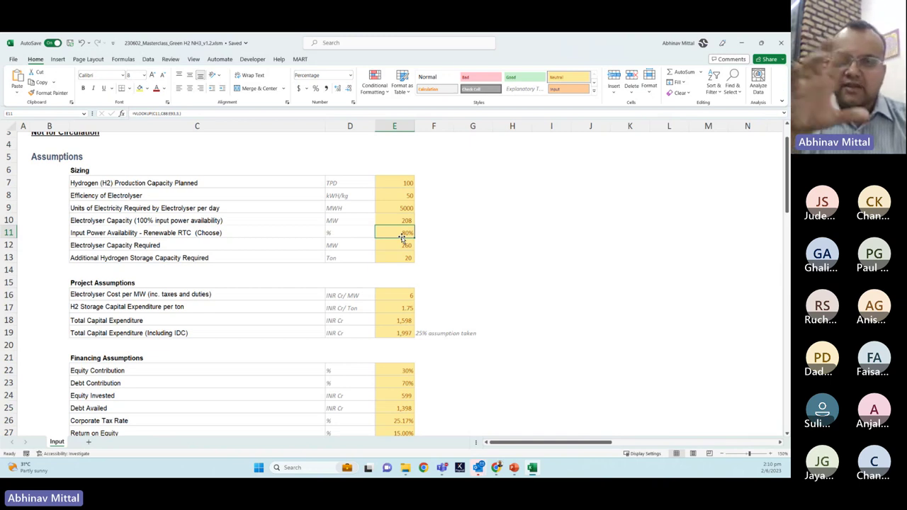
pyautogui.press('Down')
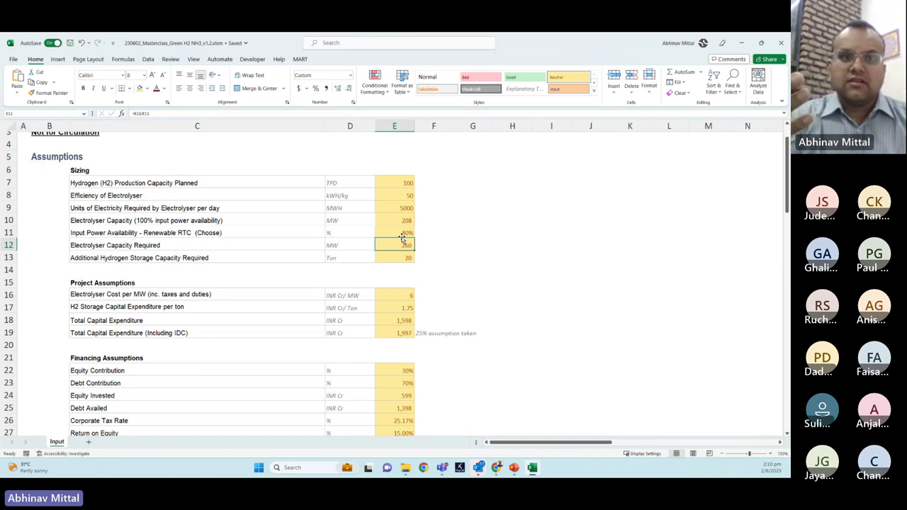
pyautogui.doubleClick(402, 241)
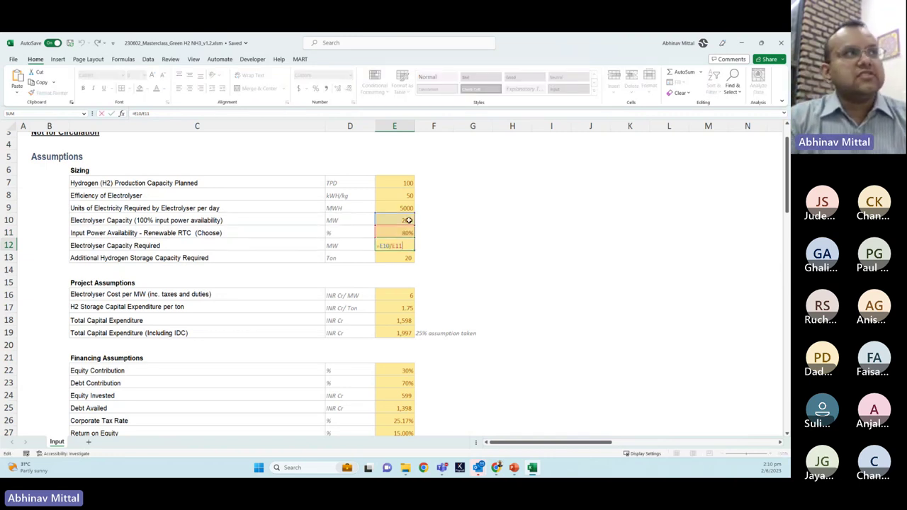
pyautogui.press('Escape')
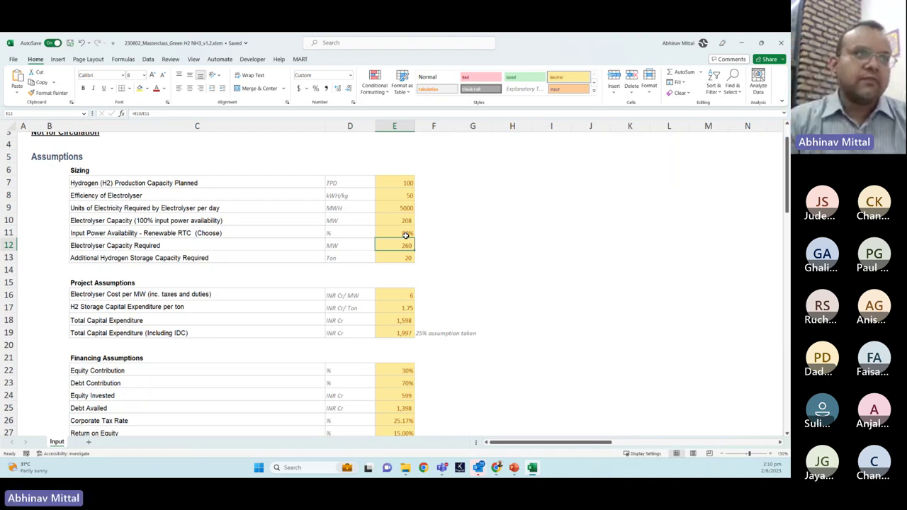
pyautogui.click(398, 184)
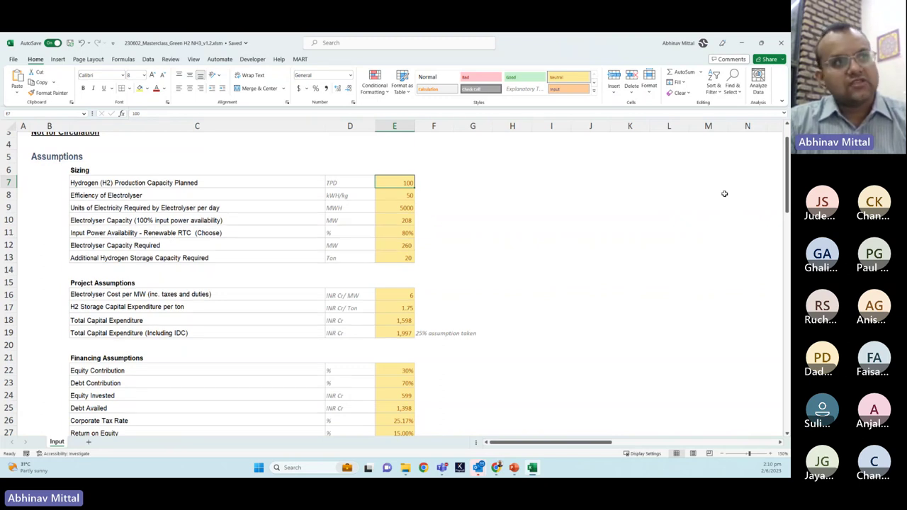
pyautogui.click(418, 284)
pyautogui.click(402, 183)
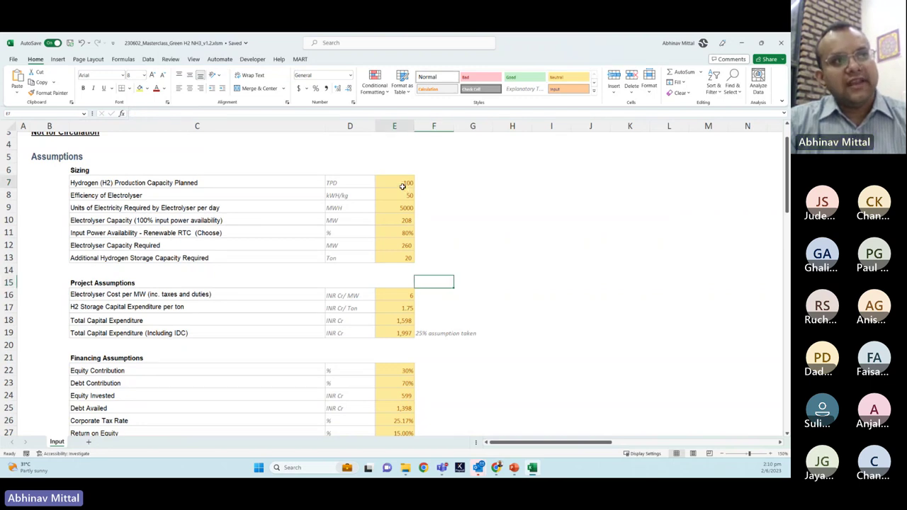
pyautogui.click(393, 250)
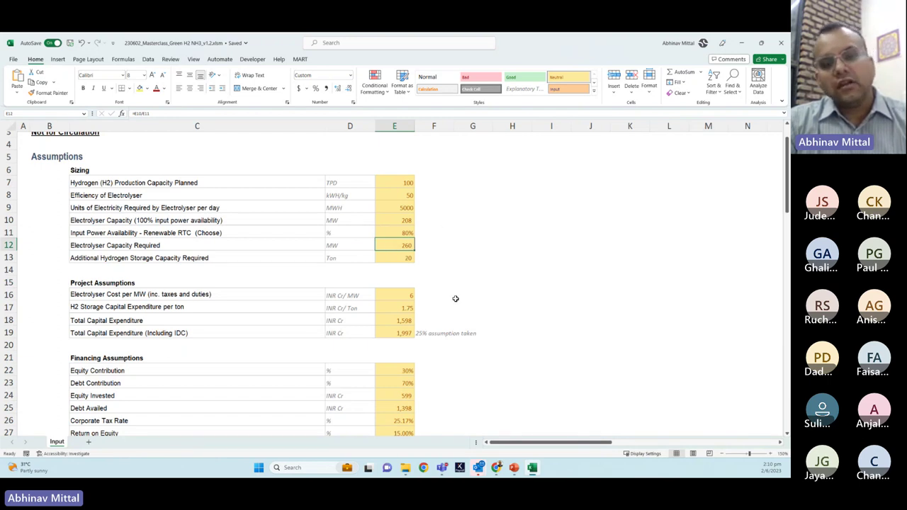
pyautogui.scroll(-3, 456, 298)
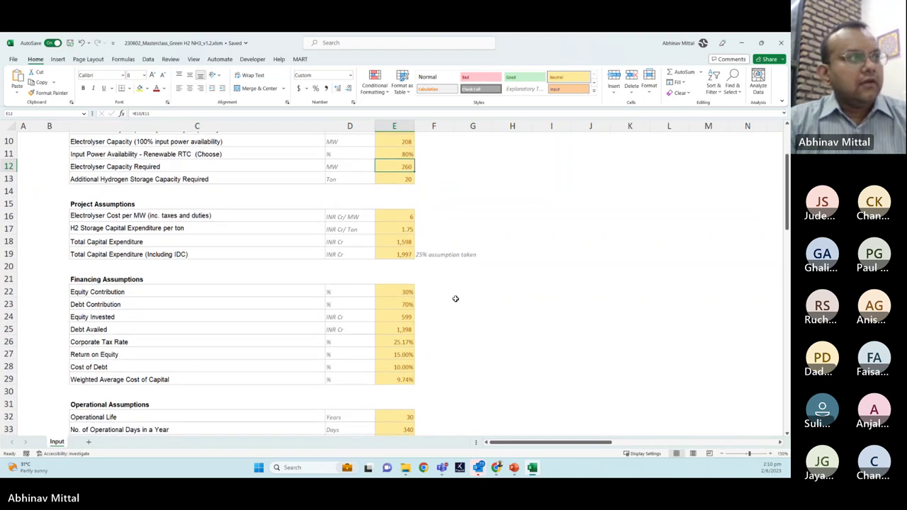
# Step: Convert the Electrolyser Cost per MW beside its value by entering =E16/81 in F16
pyautogui.click(391, 218)
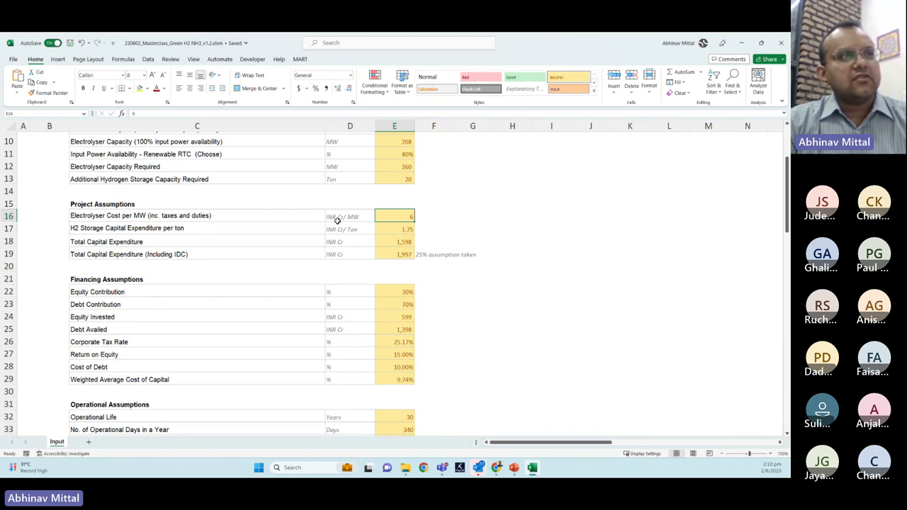
pyautogui.click(433, 216)
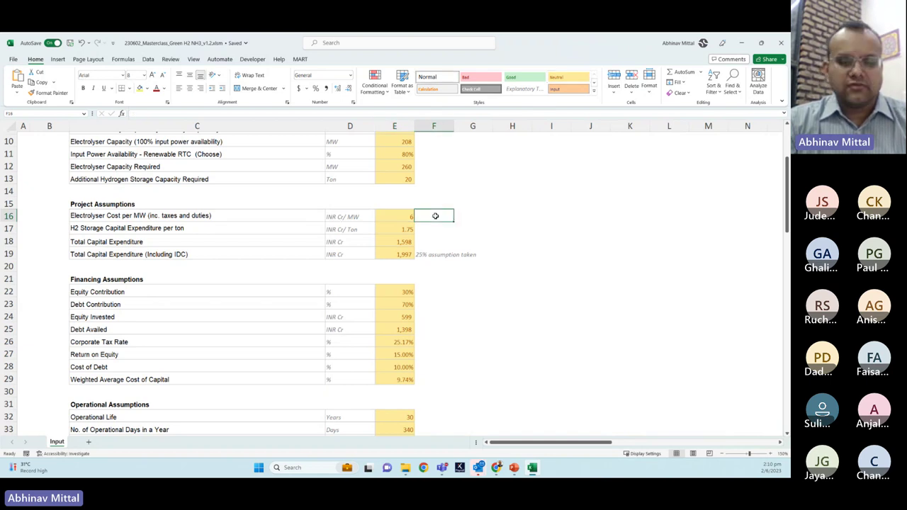
pyautogui.write('=E16/81')
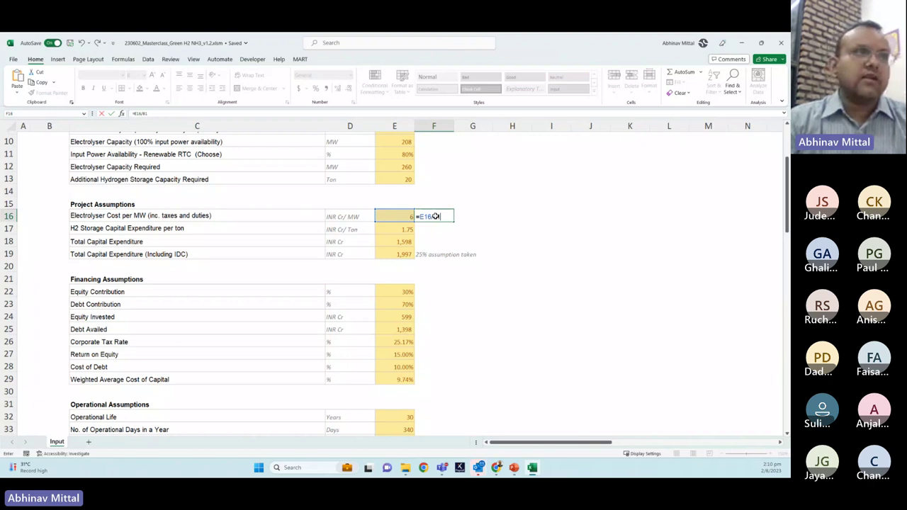
pyautogui.hotkey('ctrl', 'Return')
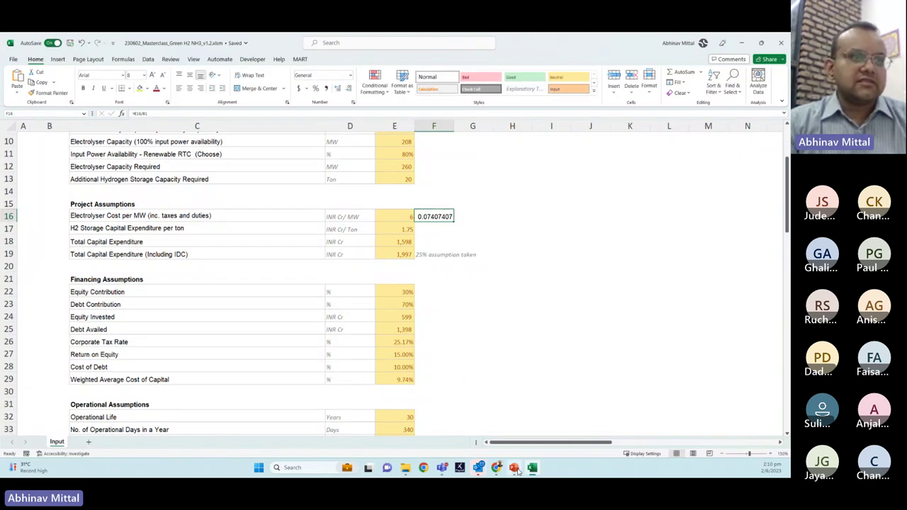
# Step: Switch to the PowerPoint slide on electrolyser costs, check the alkaline capex range, and return to the Excel model
pyautogui.moveTo(518, 471)
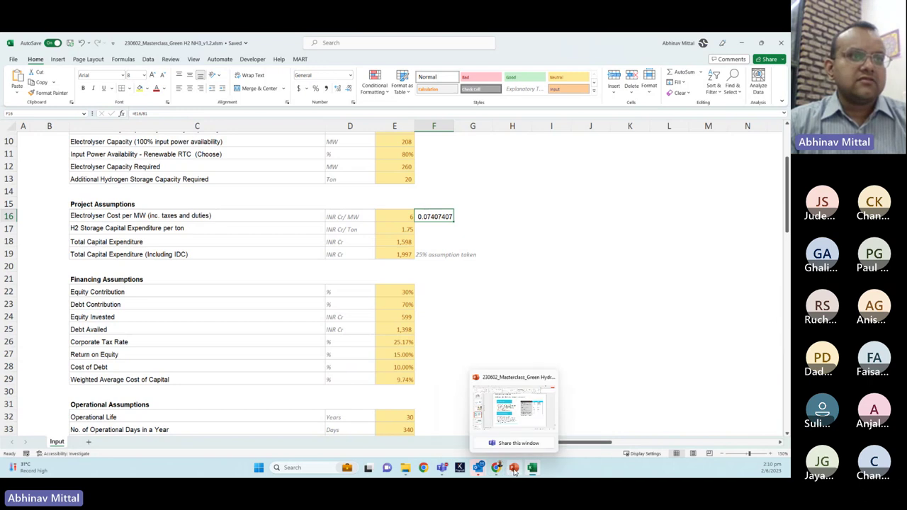
pyautogui.click(514, 467)
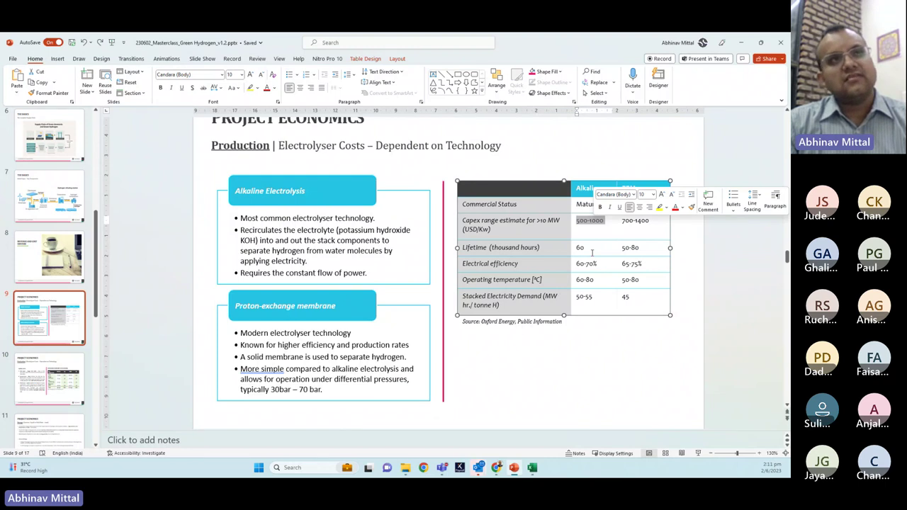
pyautogui.click(743, 43)
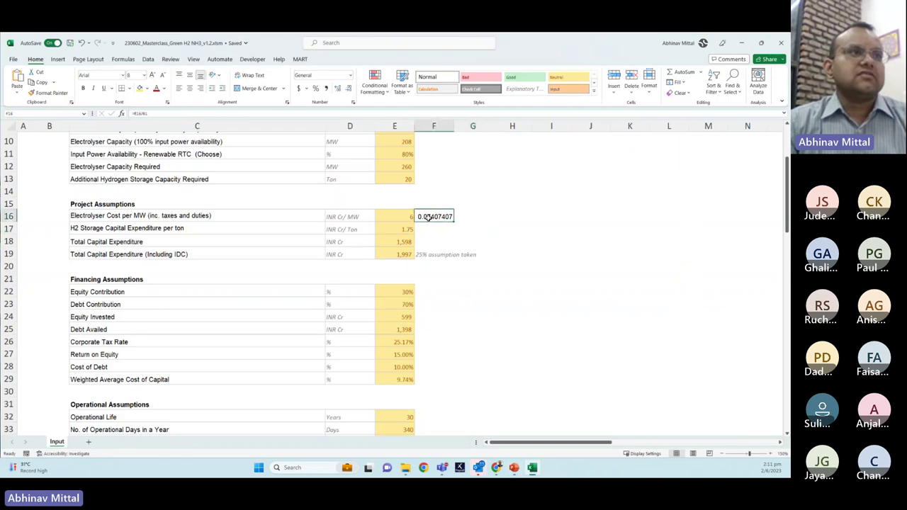
# Step: Convert the H2 Storage Capital Expenditure per ton beside its value by entering =E17/81 in F17
pyautogui.click(358, 231)
pyautogui.click(397, 228)
pyautogui.click(446, 229)
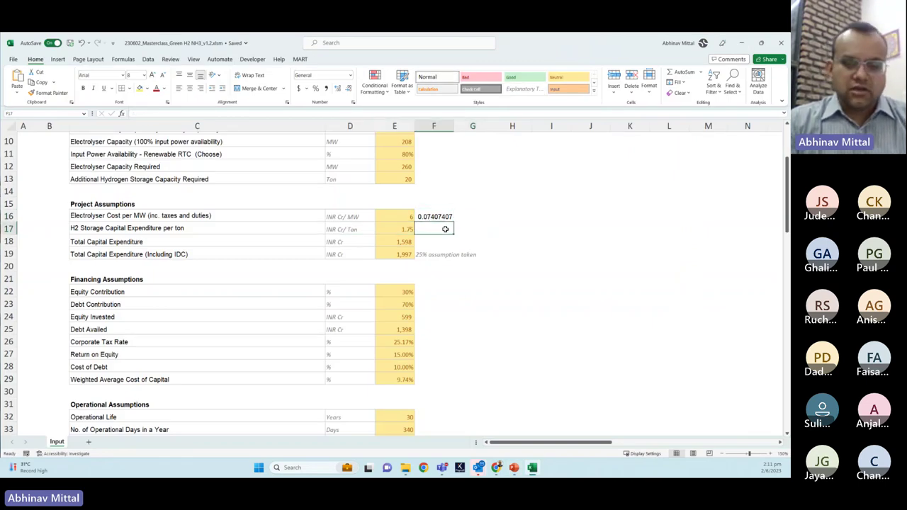
pyautogui.write('=')
pyautogui.click(400, 229)
pyautogui.write('/81')
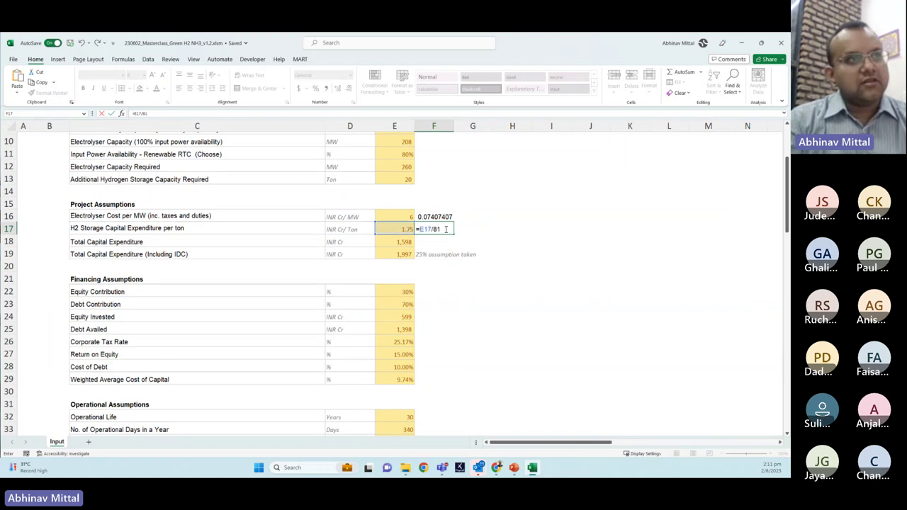
pyautogui.press('Return')
pyautogui.click(445, 229)
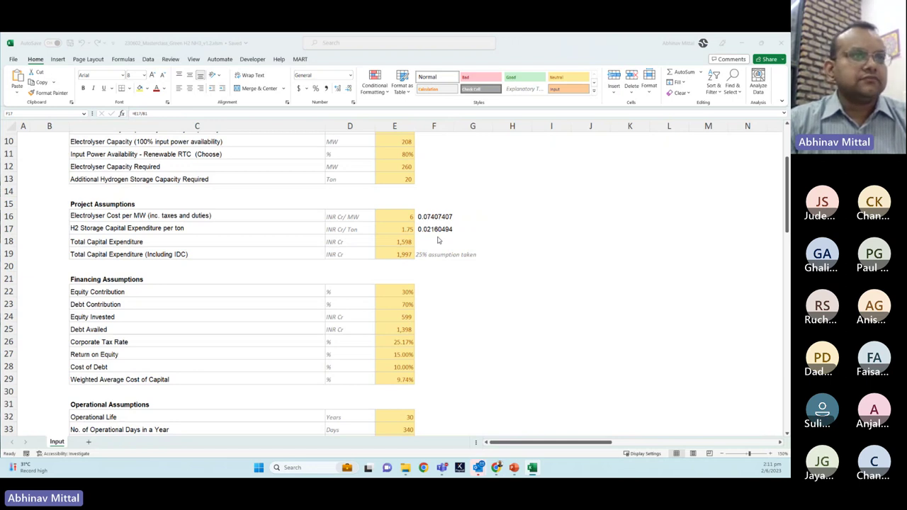
# Step: Check the hydrogen storage cost slide in PowerPoint, and set the H2 Storage Capital Expenditure per ton to 2 in Excel
pyautogui.hotkey('alt', 'Tab')
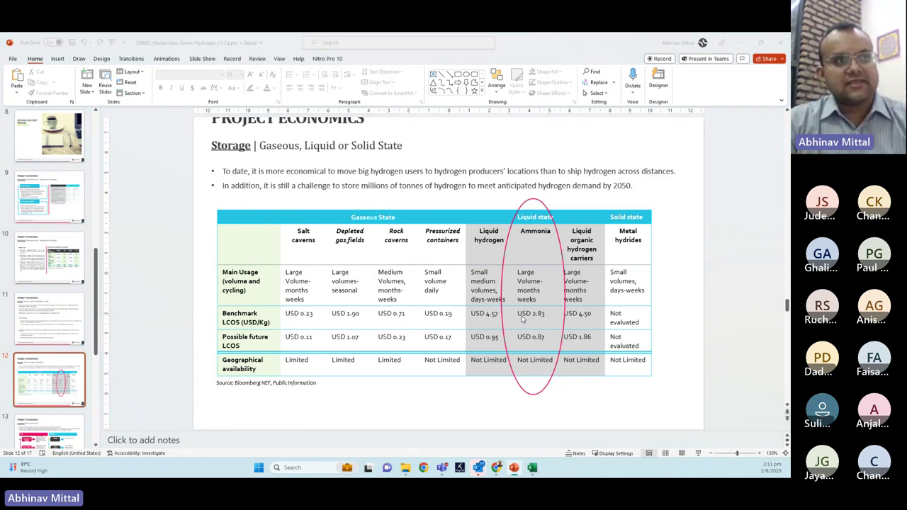
pyautogui.hotkey('alt', 'Tab')
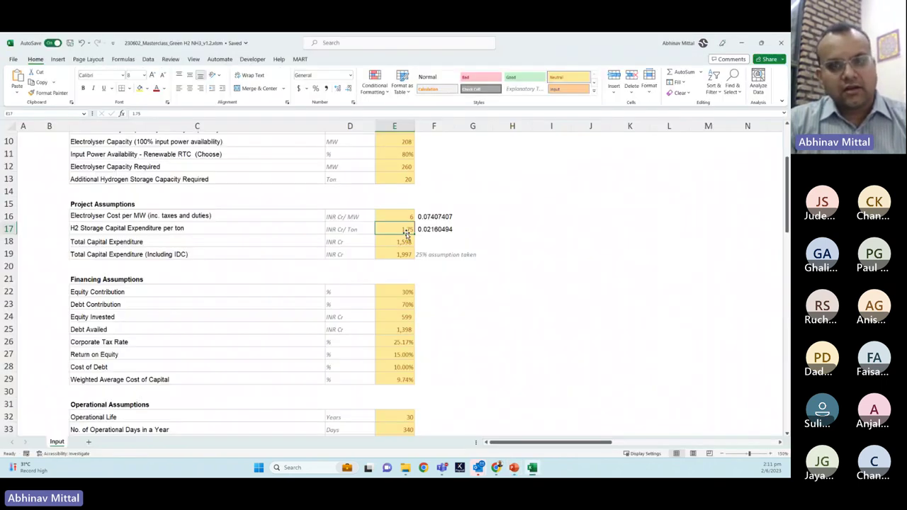
pyautogui.write('3')
pyautogui.hotkey('ctrl', 'Return')
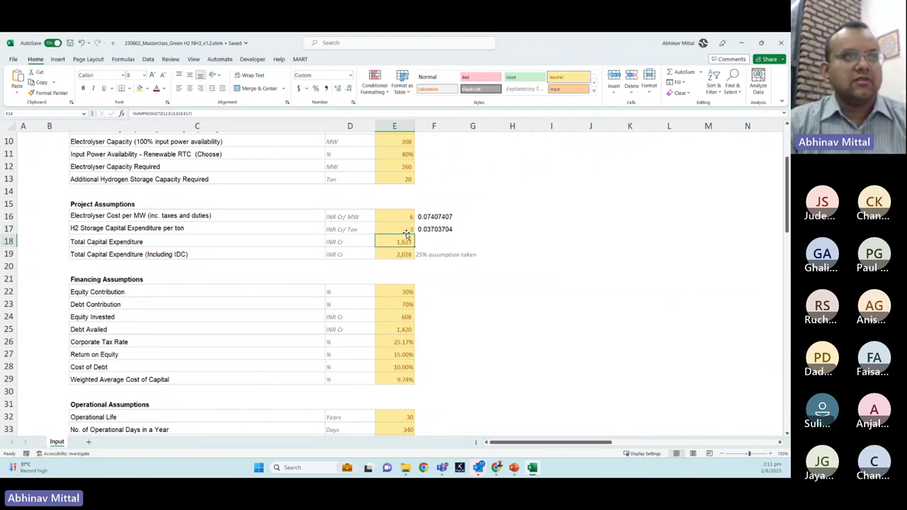
pyautogui.write('2')
pyautogui.hotkey('ctrl', 'Return')
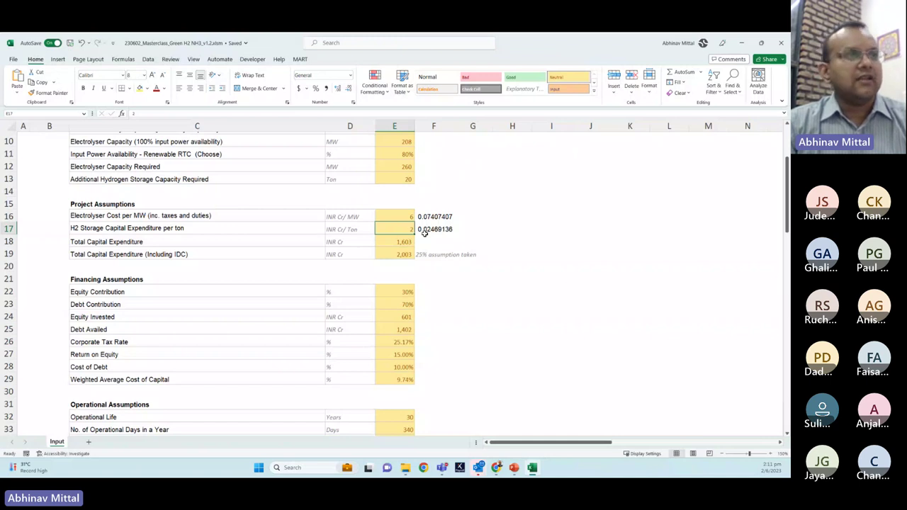
# Step: Inspect the Total Capital Expenditure formula in E18 and the capacity and cost ranges it references
pyautogui.click(407, 241)
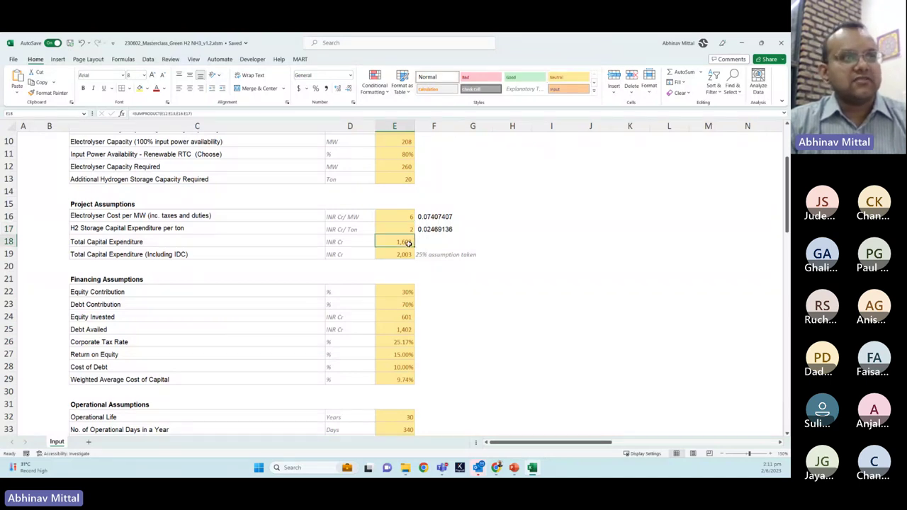
pyautogui.doubleClick(408, 243)
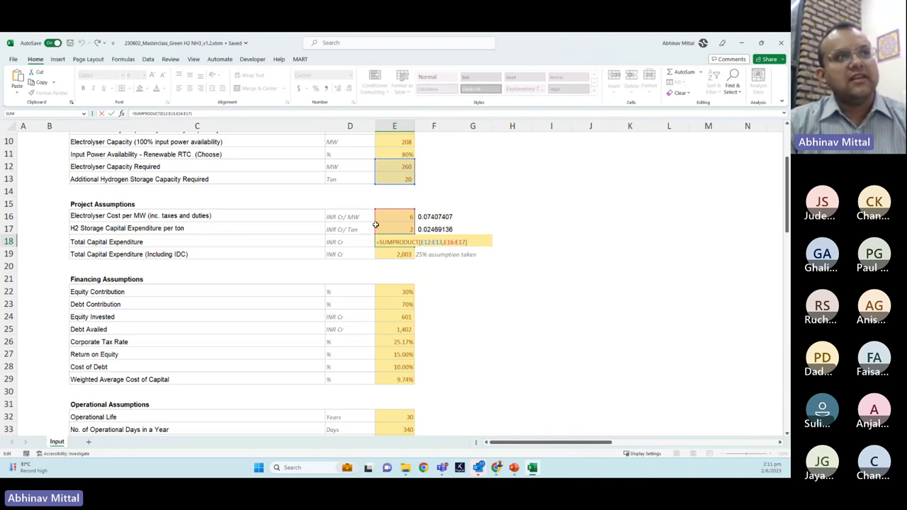
pyautogui.press('Escape')
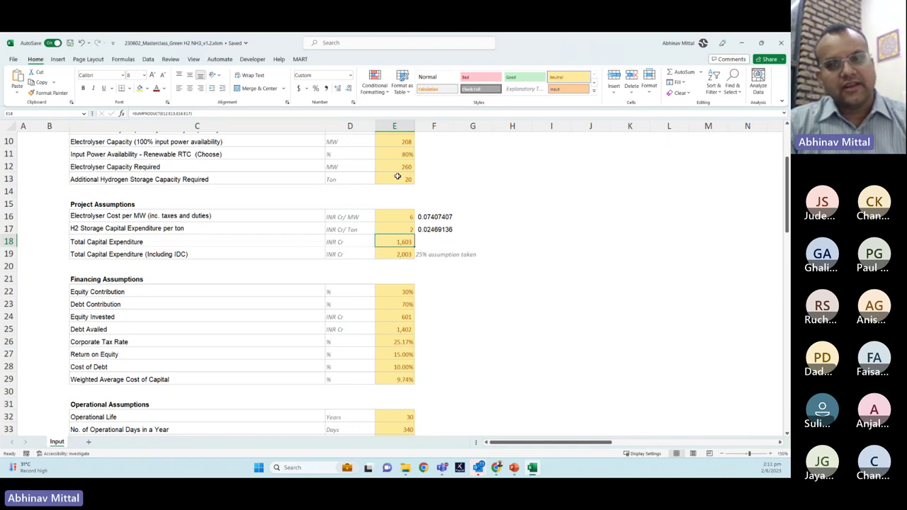
pyautogui.scroll(1, 401, 245)
pyautogui.scroll(-1, 400, 244)
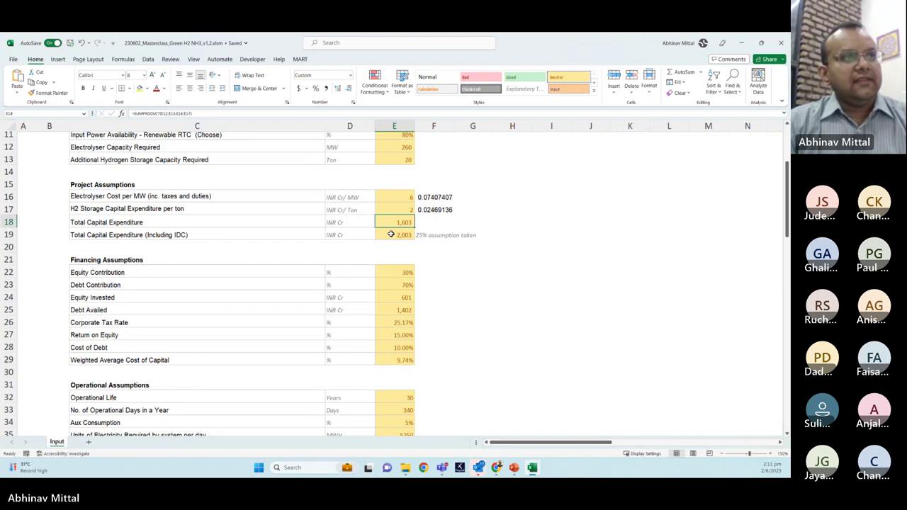
# Step: Compare Total Capital Expenditure with the figure including IDC in E19 and examine its formula and assumption note
pyautogui.click(391, 234)
pyautogui.moveTo(389, 222); pyautogui.dragTo(196, 227)
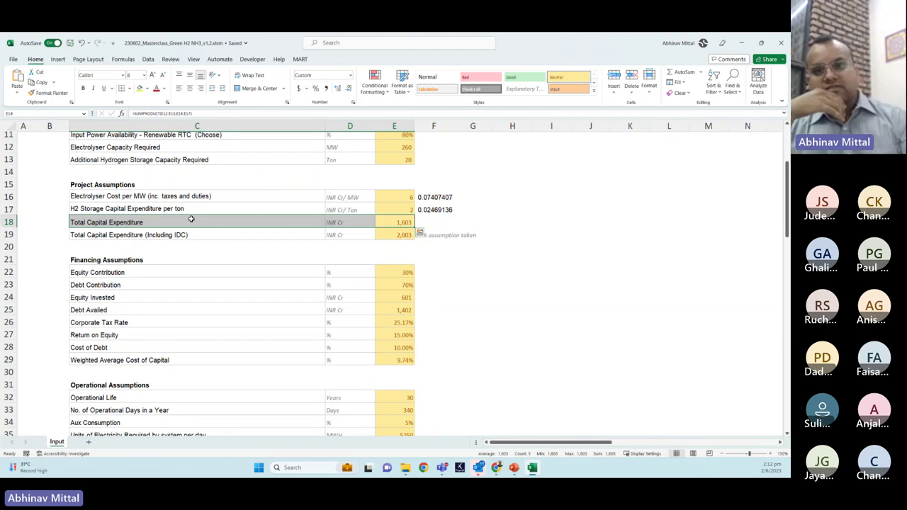
pyautogui.press('Down')
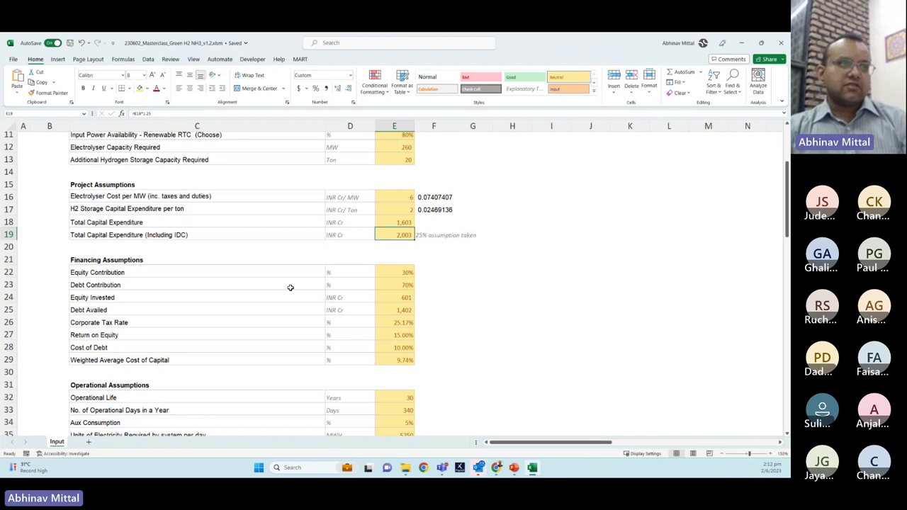
pyautogui.scroll(-1, 290, 287)
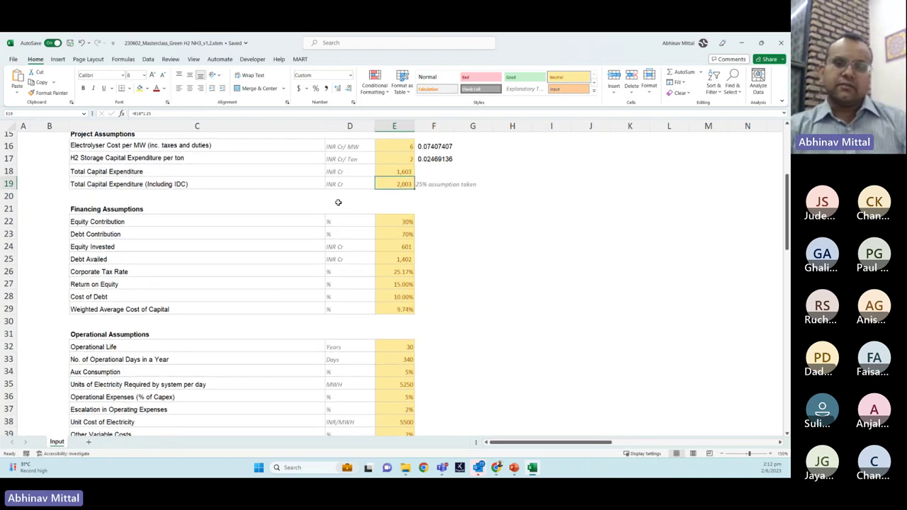
pyautogui.click(437, 192)
pyautogui.click(425, 184)
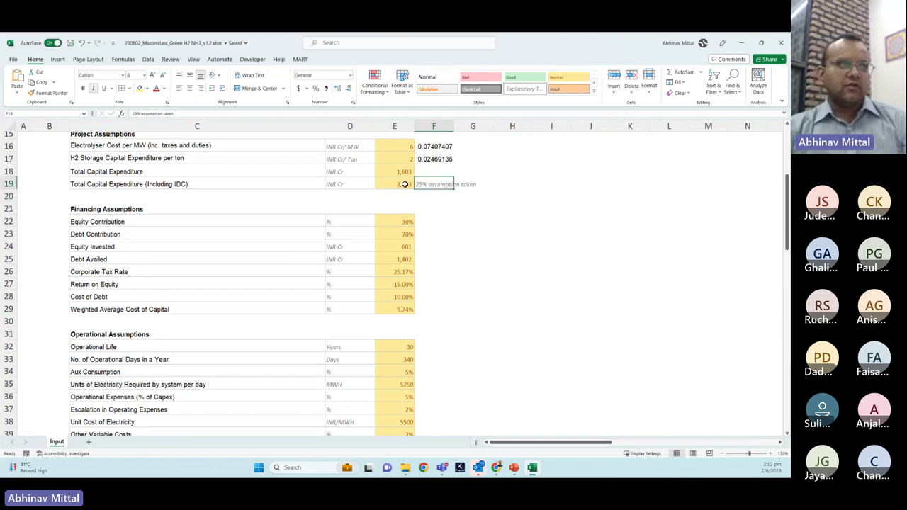
pyautogui.scroll(-1, 390, 197)
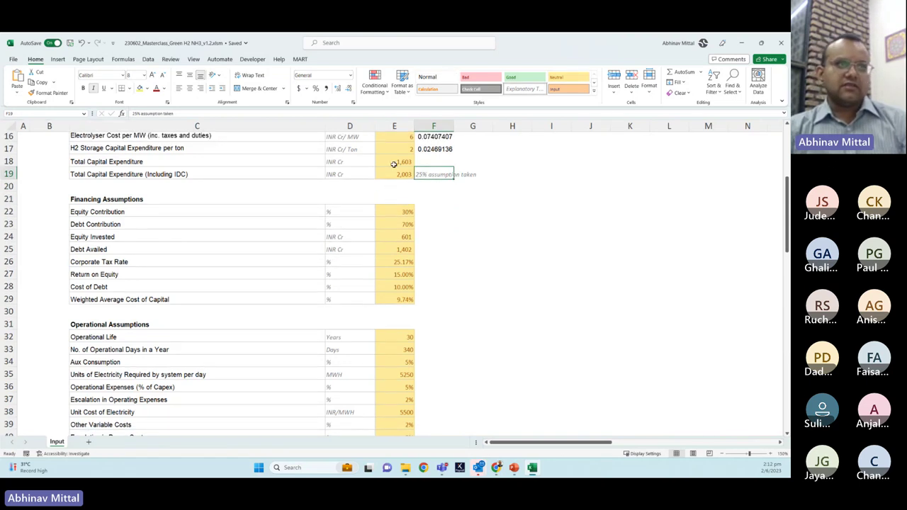
pyautogui.click(391, 164)
pyautogui.click(394, 174)
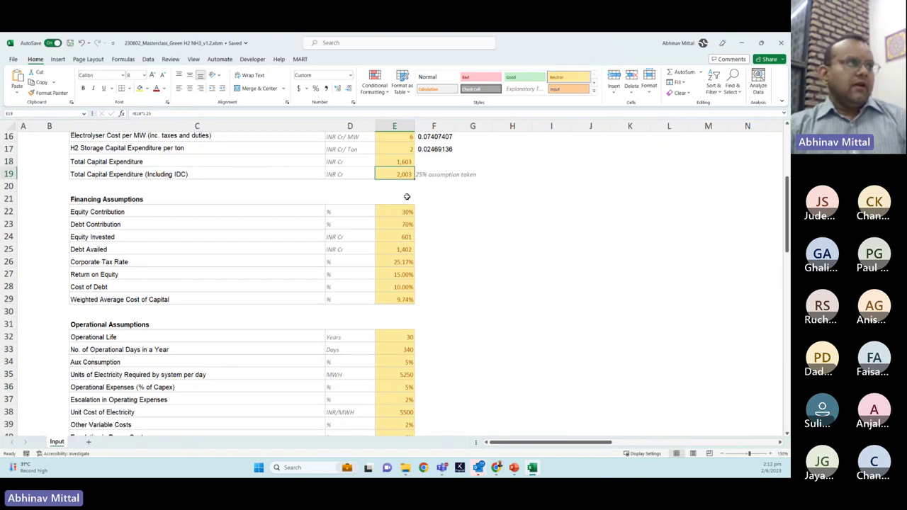
# Step: Examine the financing assumptions for equity and debt contribution and the formulas for Equity Invested and Debt Availed
pyautogui.scroll(-1, 406, 197)
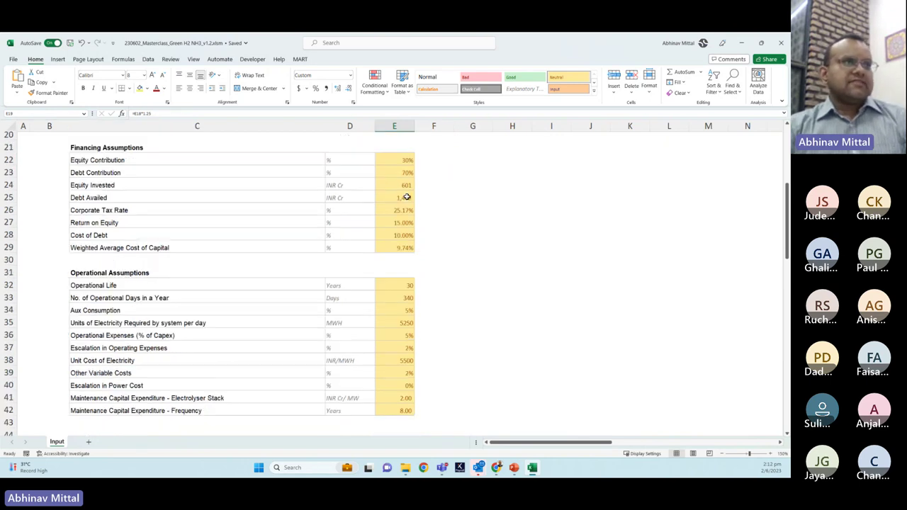
pyautogui.click(448, 194)
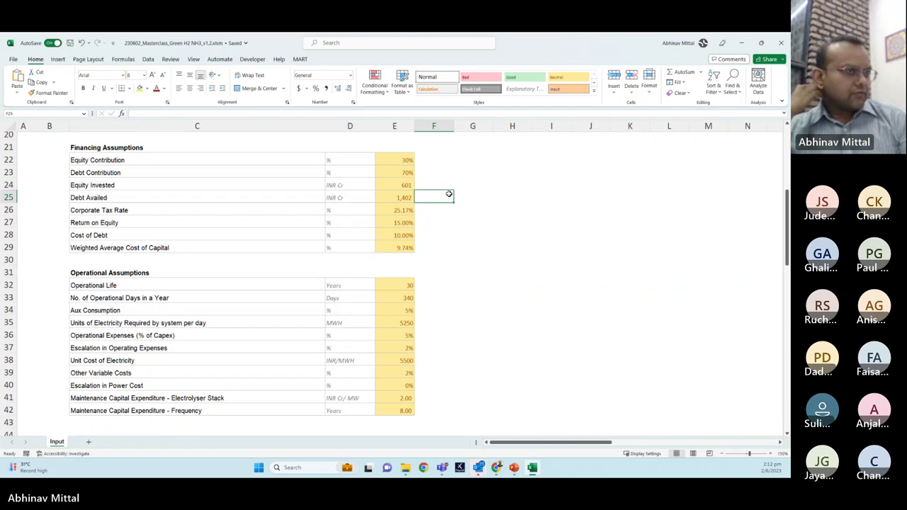
pyautogui.press('Left')
pyautogui.press('Up')
pyautogui.press('Up')
pyautogui.press('Up')
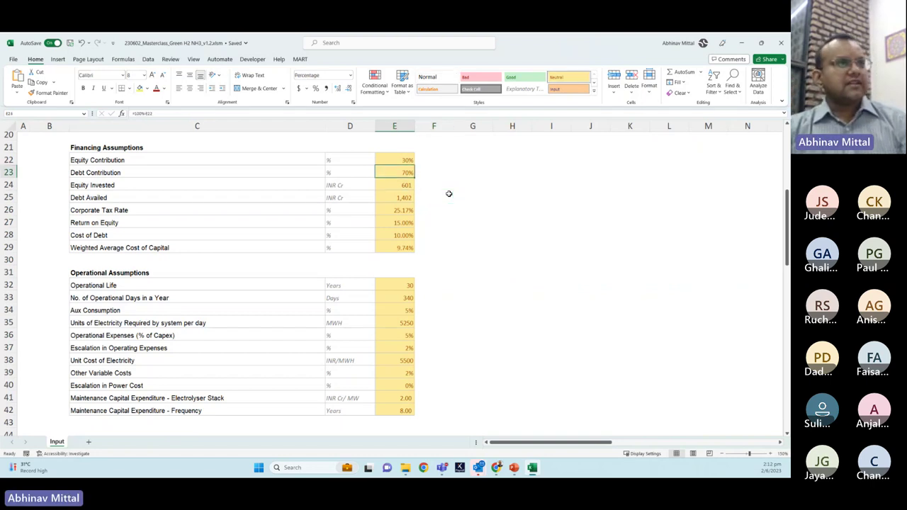
pyautogui.press('Down')
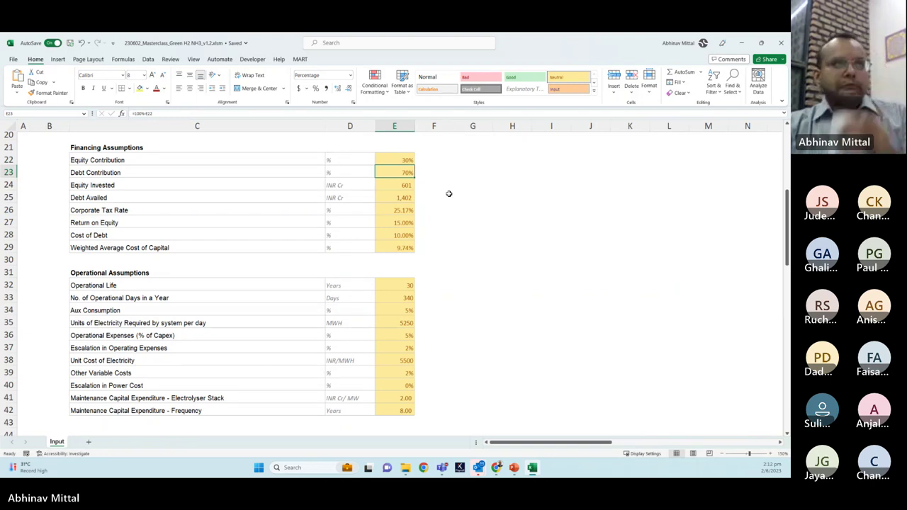
pyautogui.press('Up')
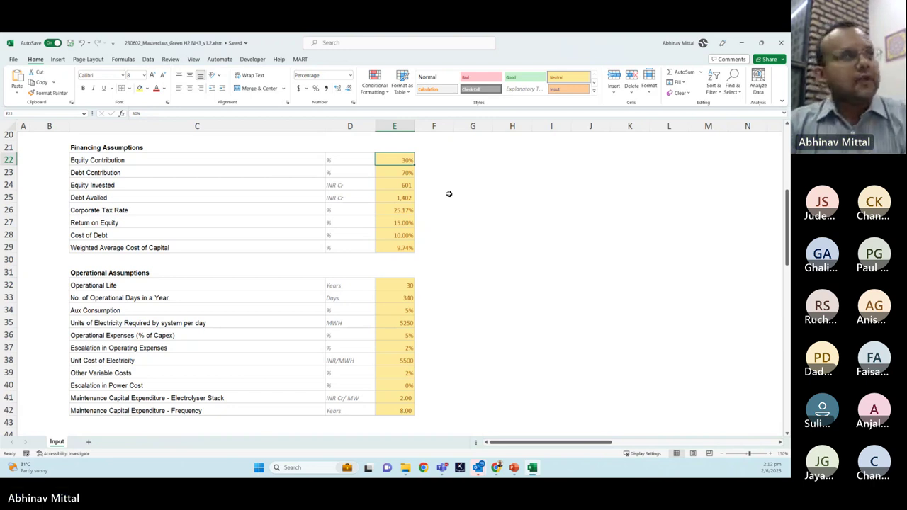
pyautogui.press('Down')
pyautogui.press('Down')
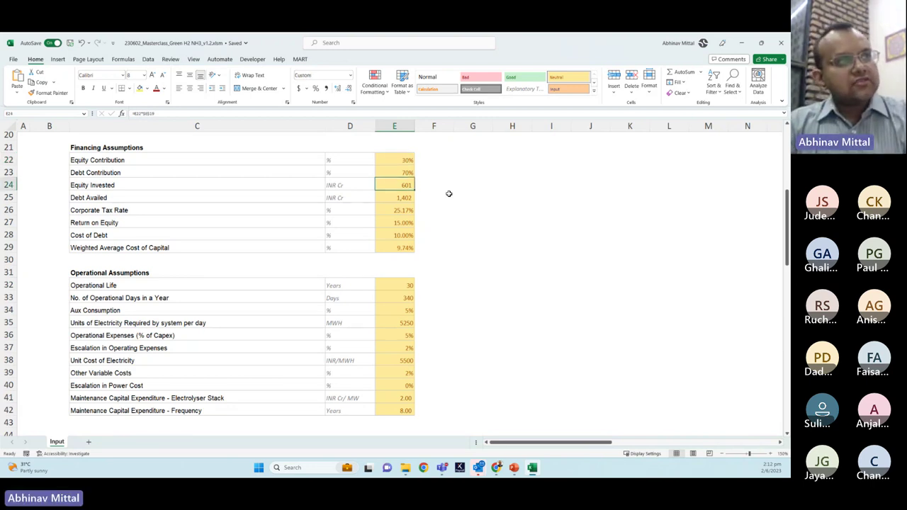
pyautogui.press('Down')
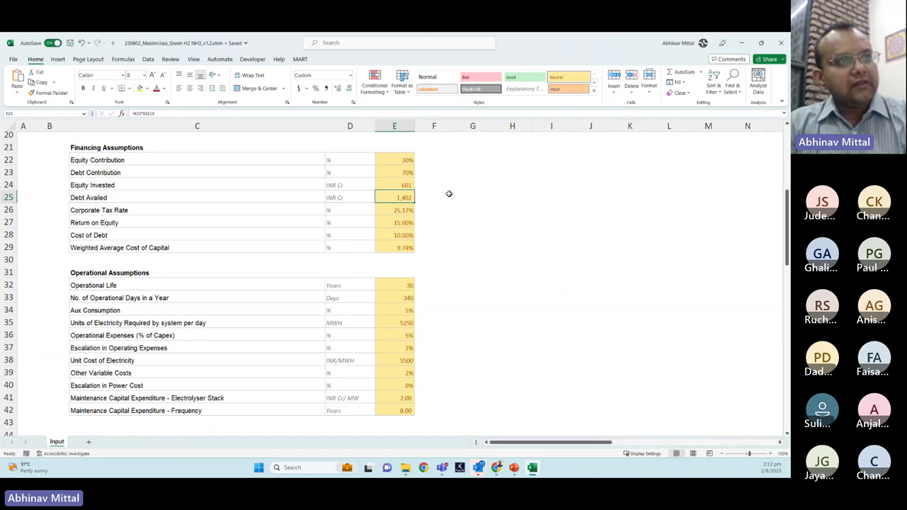
# Step: Set the Corporate Tax Rate in the financing assumptions to 25%
pyautogui.press('Down')
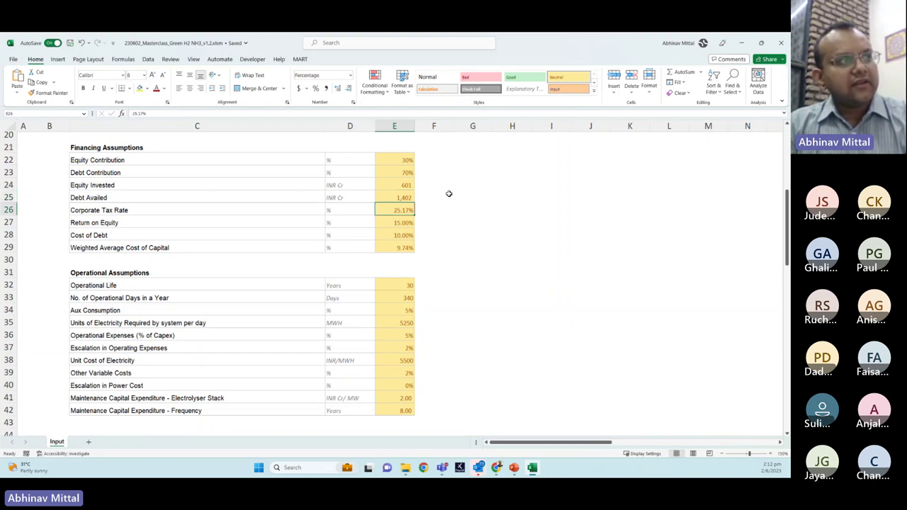
pyautogui.write('2')
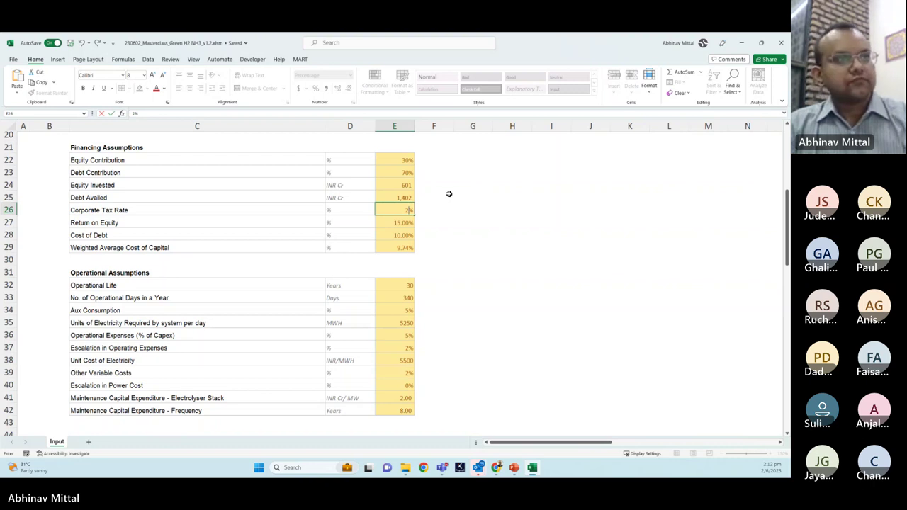
pyautogui.write('5')
pyautogui.press('Return')
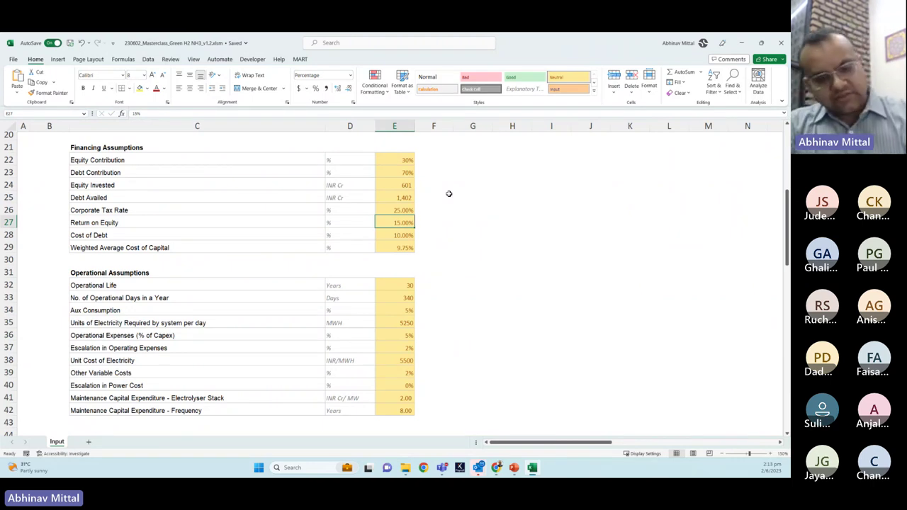
# Step: Set the Return on Equity in the financing assumptions to 18%
pyautogui.write('18')
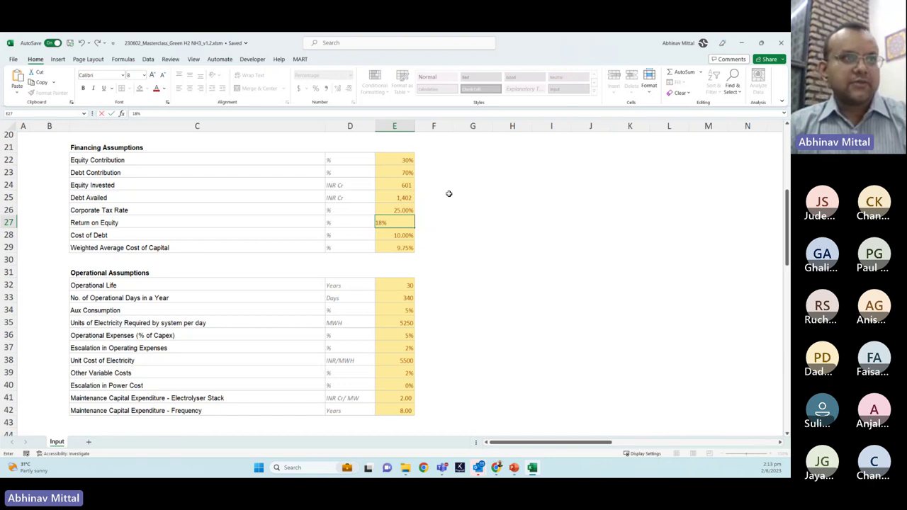
pyautogui.press('Return')
pyautogui.press('Up')
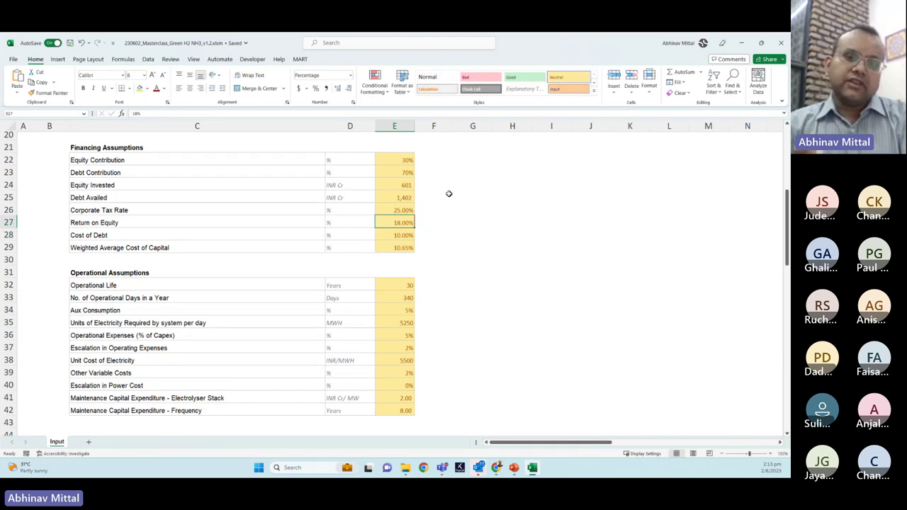
pyautogui.press('Down')
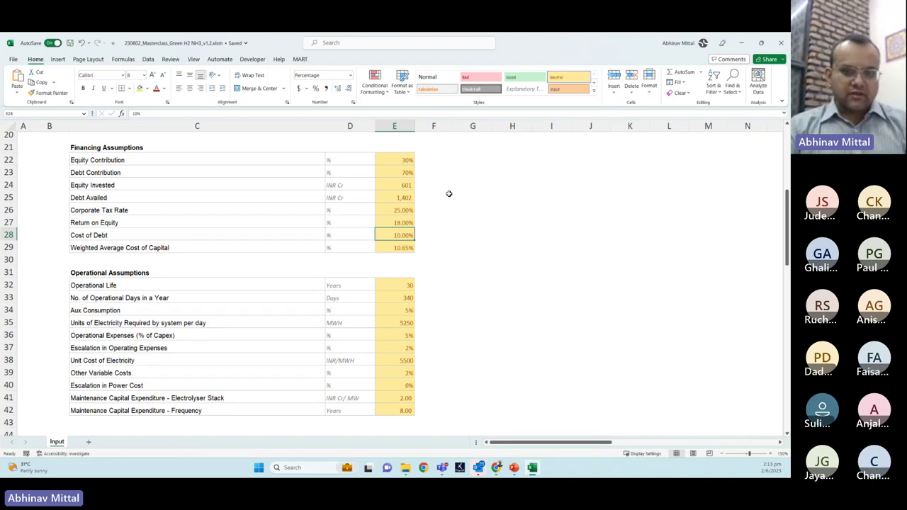
# Step: Examine the Electrolyser Cost per MW and its conversion formula in F16 against the component cost table on the PowerPoint electrolyser costs slide
pyautogui.press('Up')
pyautogui.press('Up')
pyautogui.press('Up')
pyautogui.press('Up')
pyautogui.press('Up')
pyautogui.press('Up')
pyautogui.press('Up')
pyautogui.press('Up')
pyautogui.press('Up')
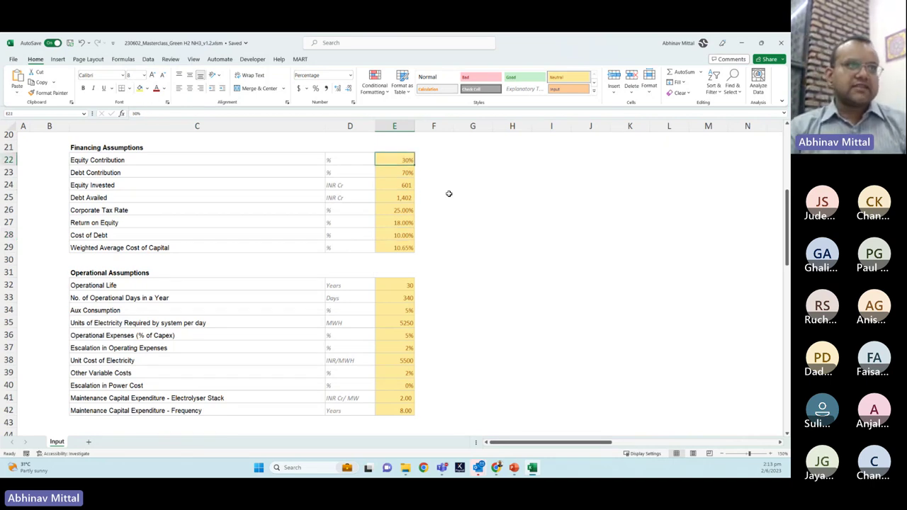
pyautogui.press('Up')
pyautogui.press('Up')
pyautogui.press('Up')
pyautogui.press('Up')
pyautogui.press('Up')
pyautogui.press('Down')
pyautogui.press('Down')
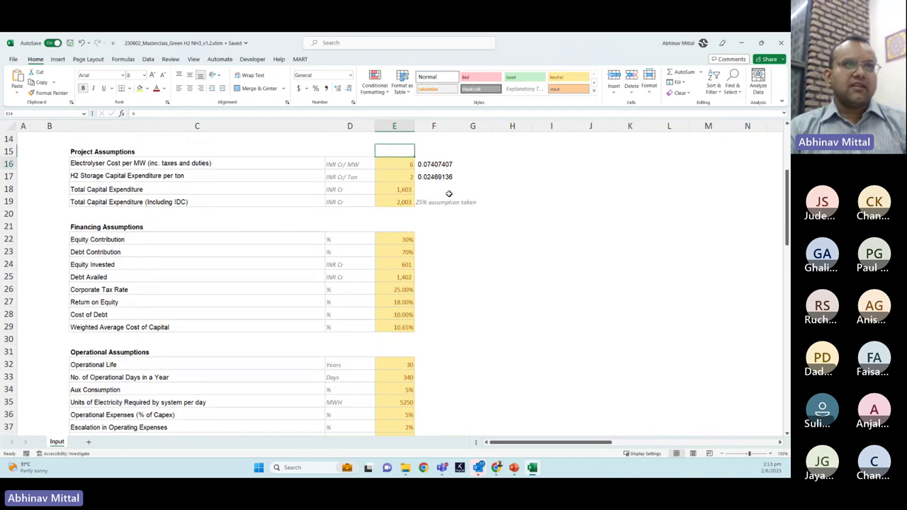
pyautogui.press('Right')
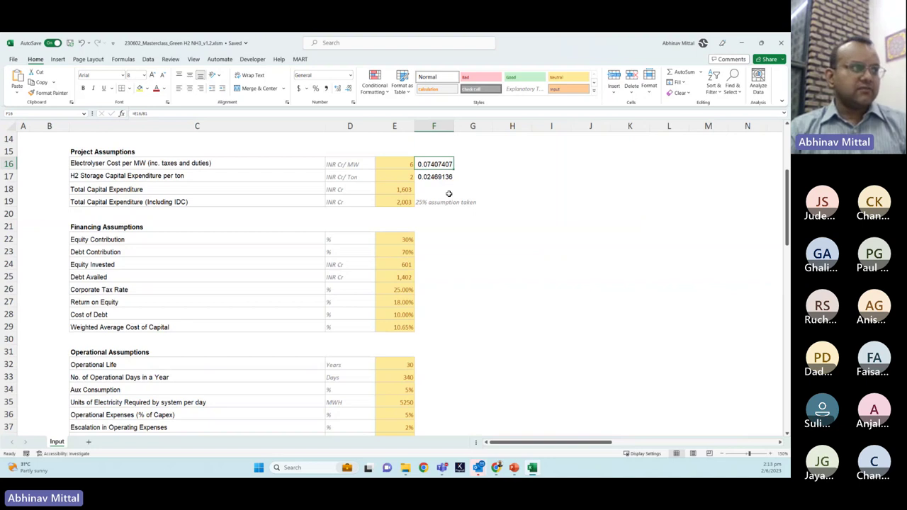
pyautogui.hotkey('alt', 'Tab')
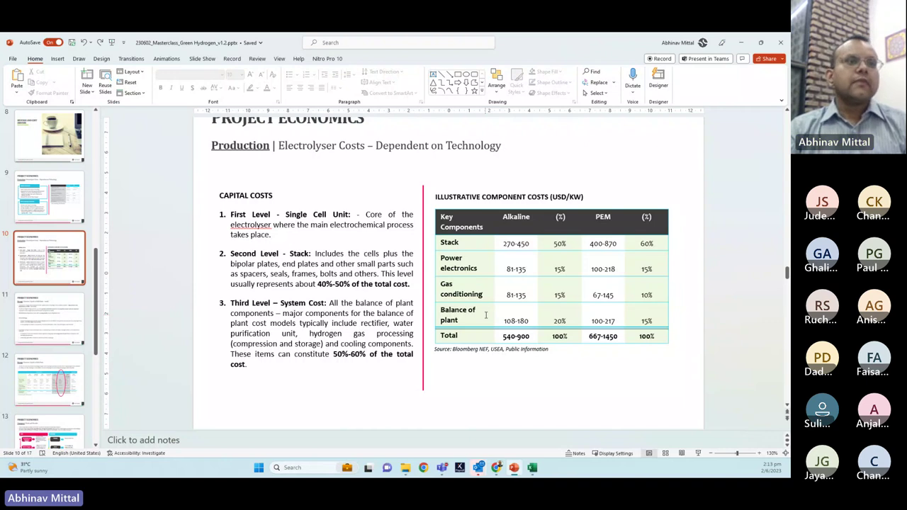
# Step: Return to the Excel workbook and examine the Operational Life and No. of Operational Days in a Year assumptions
pyautogui.hotkey('alt', 'Tab')
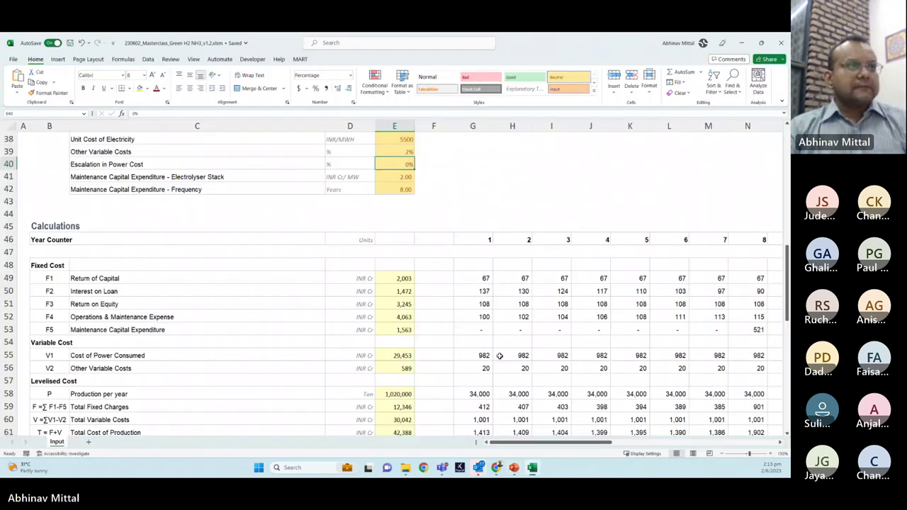
pyautogui.scroll(1, 463, 259)
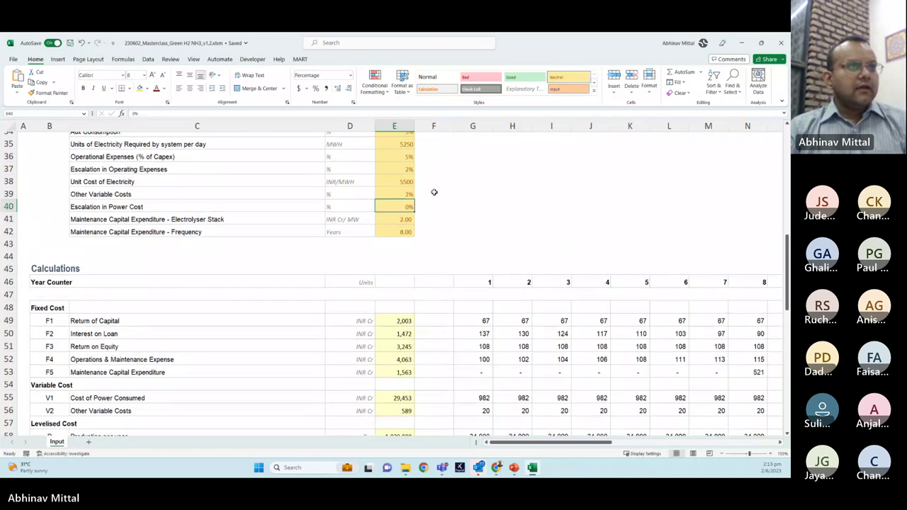
pyautogui.scroll(1, 434, 190)
pyautogui.scroll(1, 411, 183)
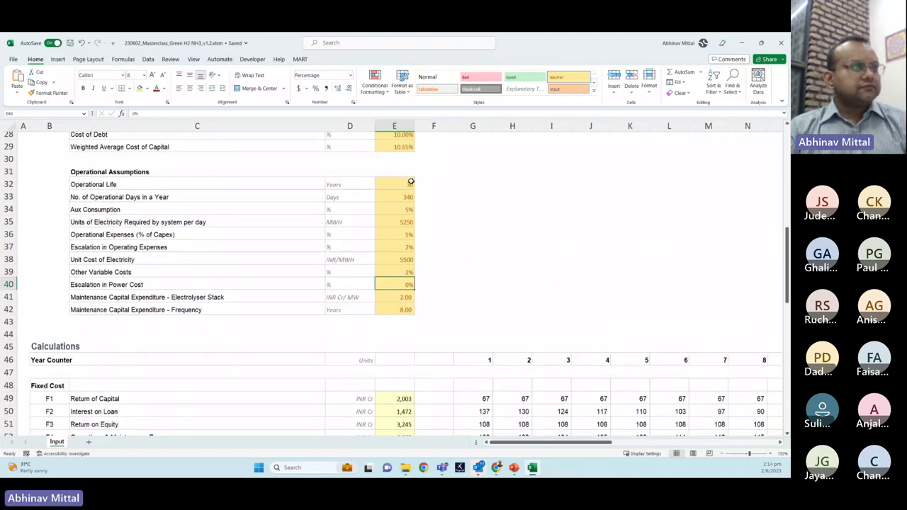
pyautogui.scroll(2, 411, 182)
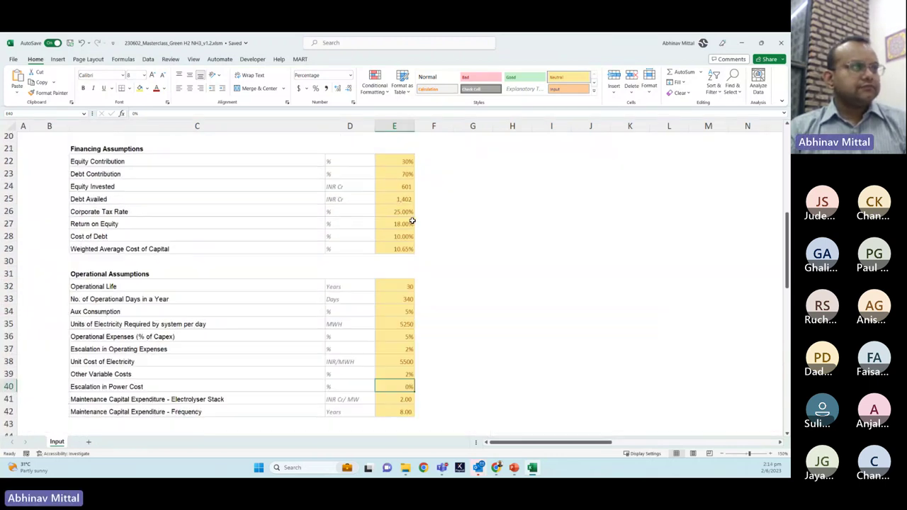
pyautogui.scroll(-2, 415, 201)
pyautogui.scroll(1, 412, 222)
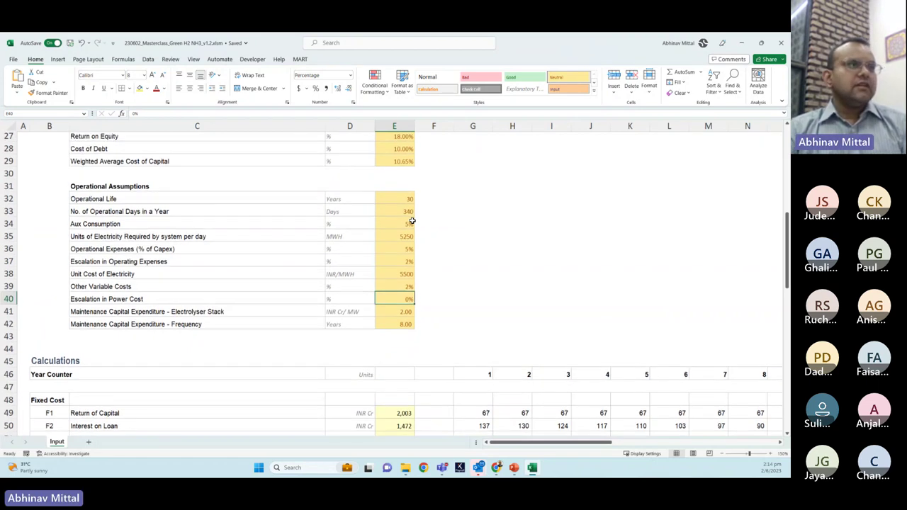
pyautogui.scroll(-1, 401, 186)
pyautogui.click(401, 185)
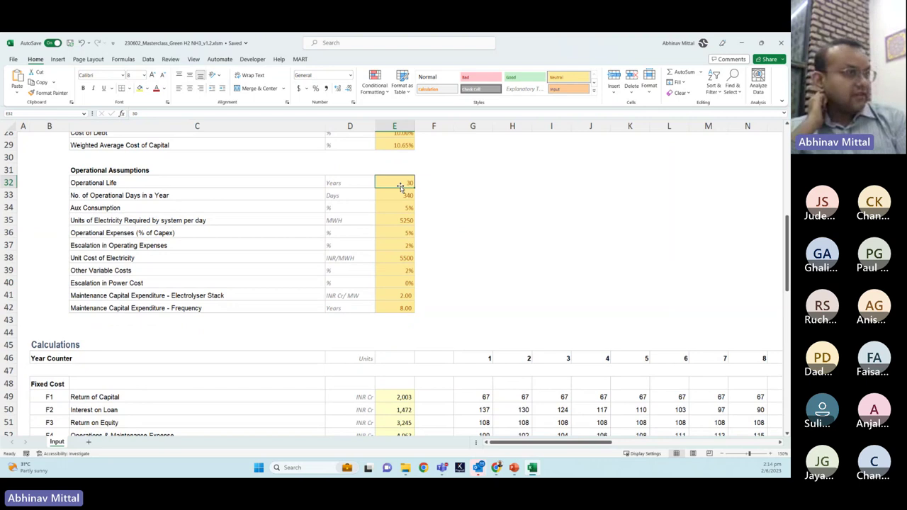
pyautogui.press('Down')
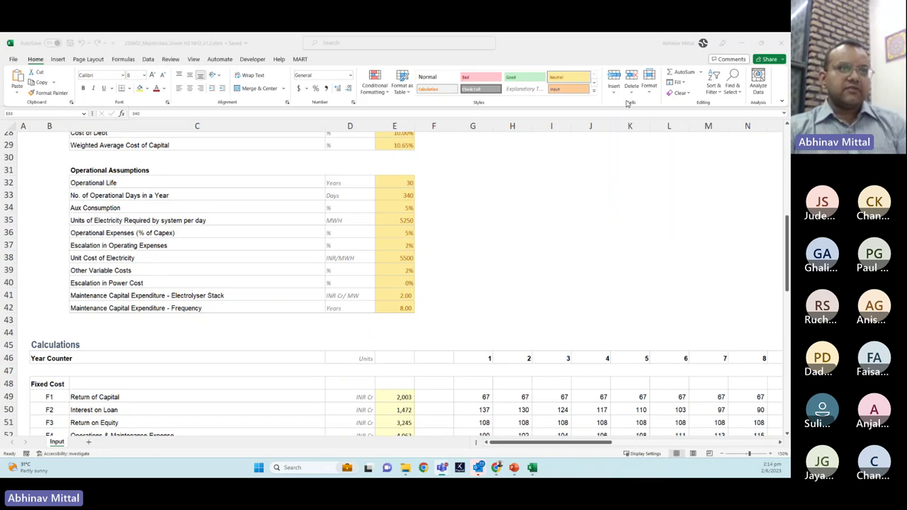
pyautogui.hotkey('alt', 'Tab')
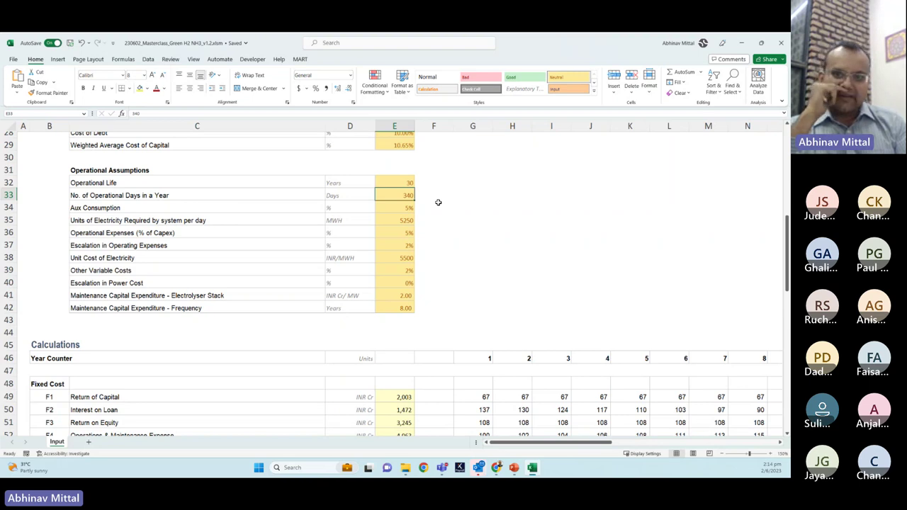
pyautogui.scroll(2, 437, 202)
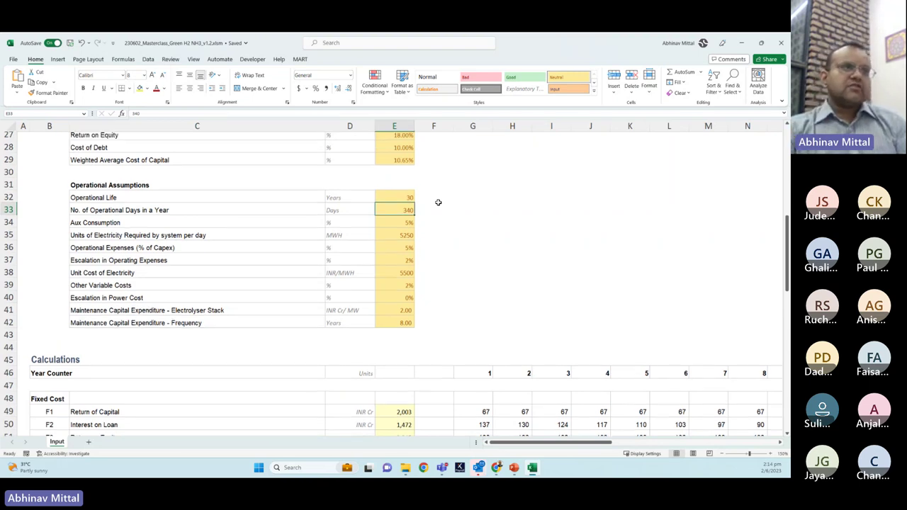
pyautogui.scroll(1, 437, 202)
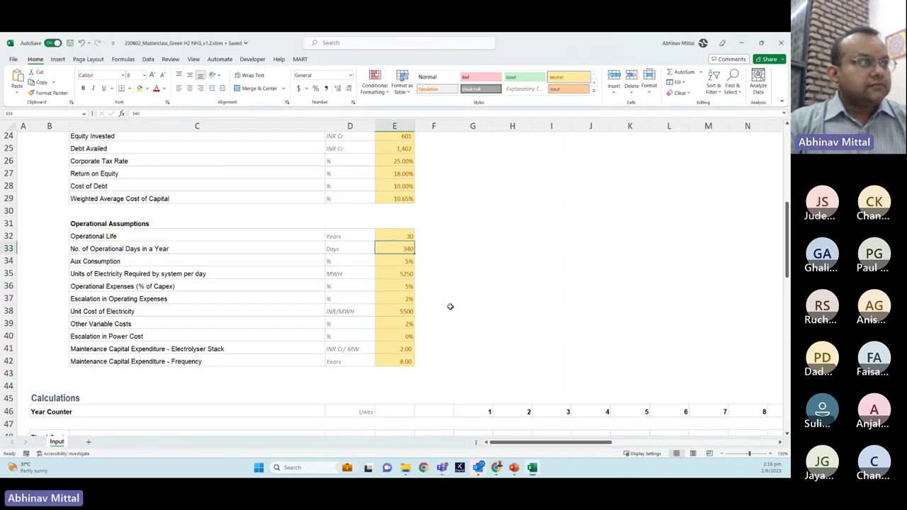
pyautogui.scroll(-2, 450, 306)
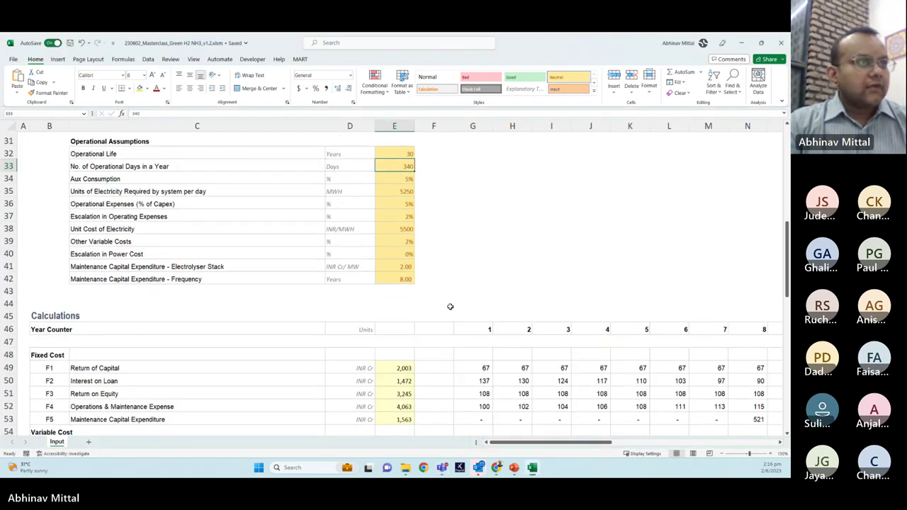
# Step: Review the operational assumptions from Aux Consumption through Unit Cost of Electricity, including the formula for units of electricity required per day
pyautogui.click(383, 179)
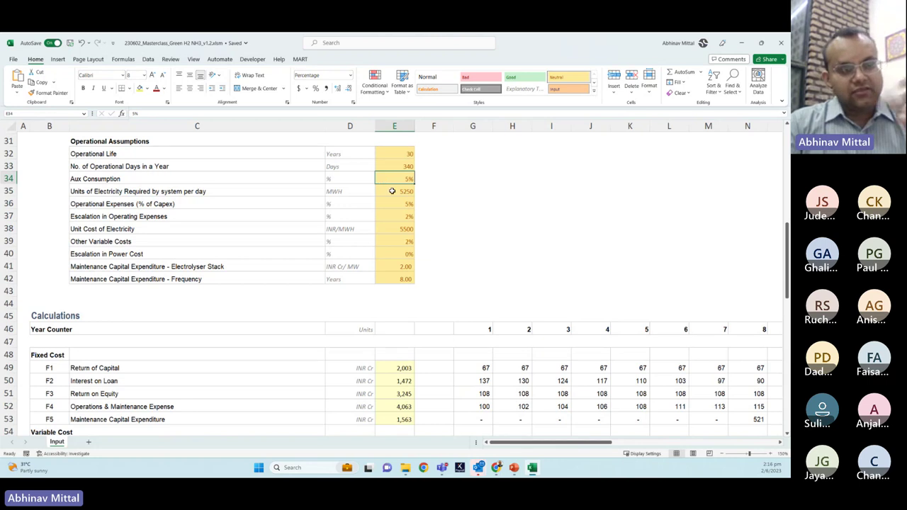
pyautogui.click(391, 191)
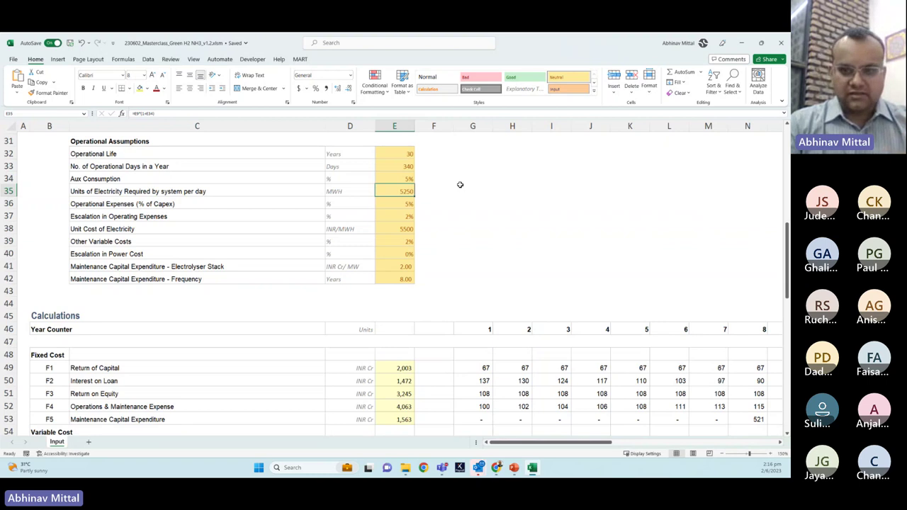
pyautogui.click(403, 203)
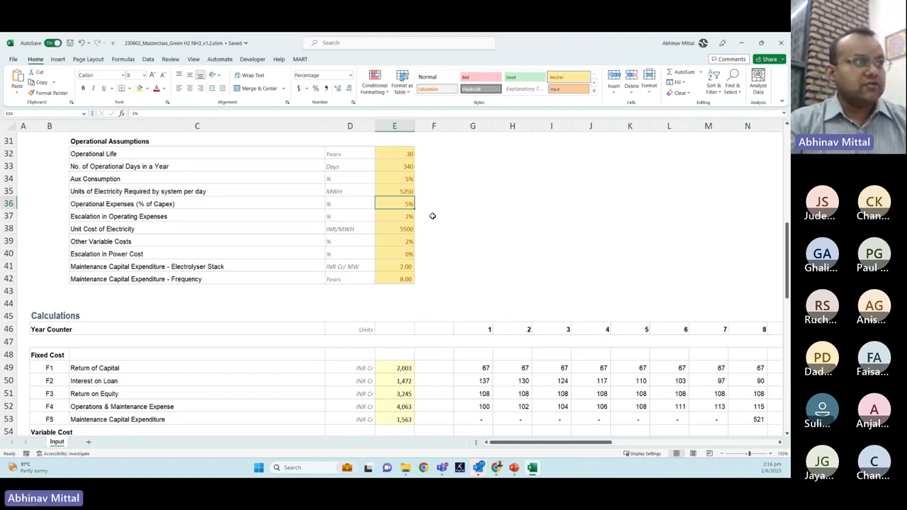
pyautogui.press('Down')
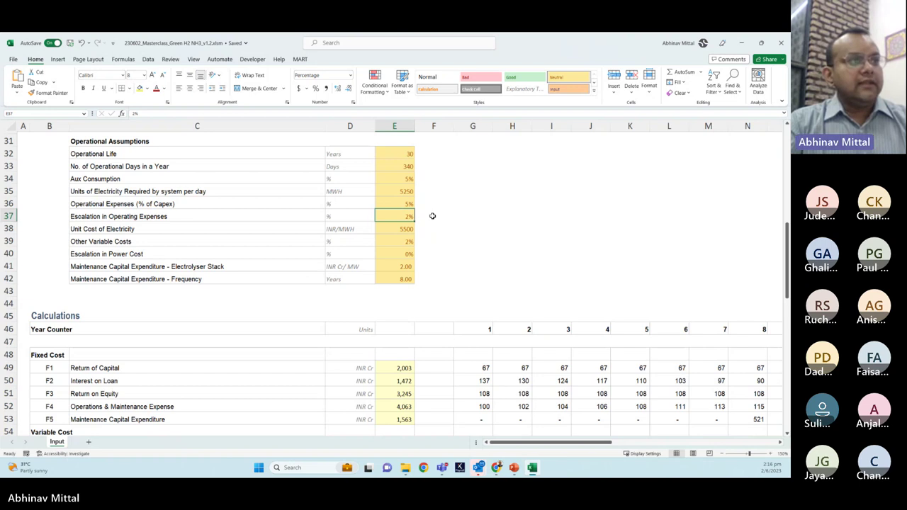
pyautogui.press('Down')
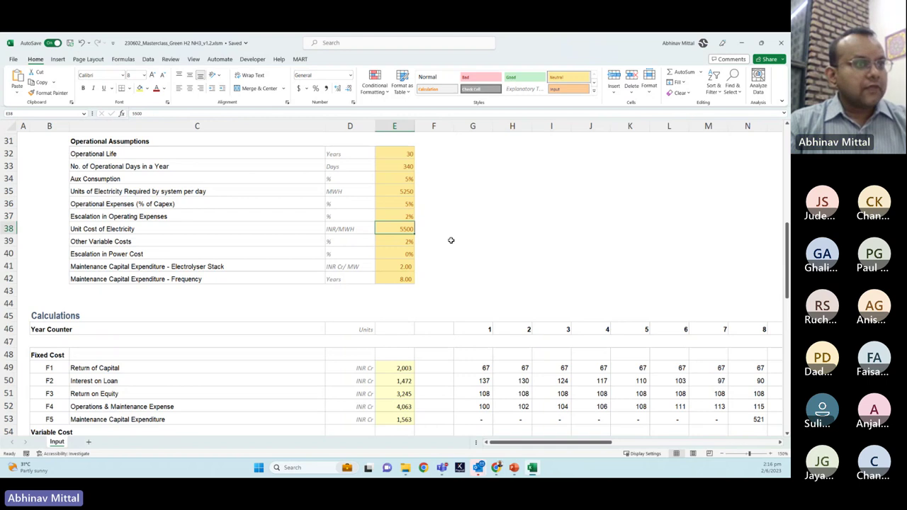
# Step: Inspect the renewable Input Power Availability choice in the sizing assumptions and its lookup formula in E11
pyautogui.scroll(10, 450, 240)
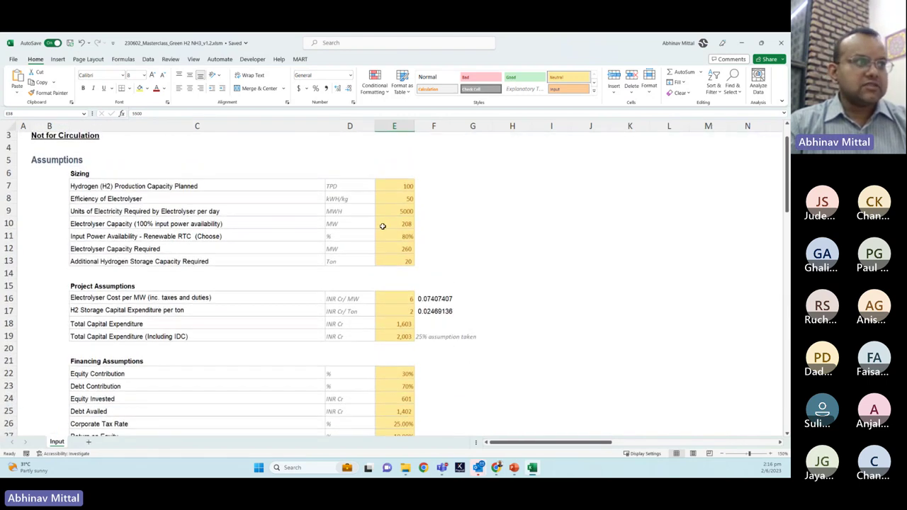
pyautogui.click(241, 236)
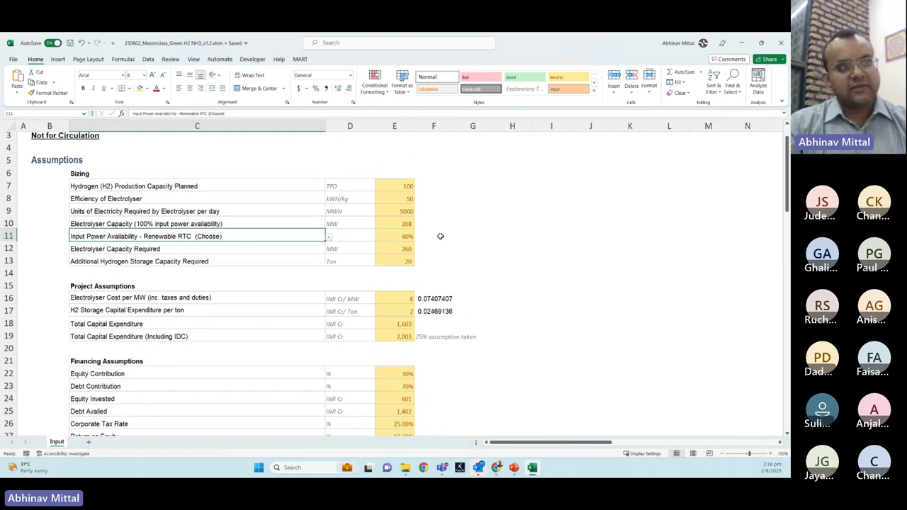
pyautogui.click(403, 238)
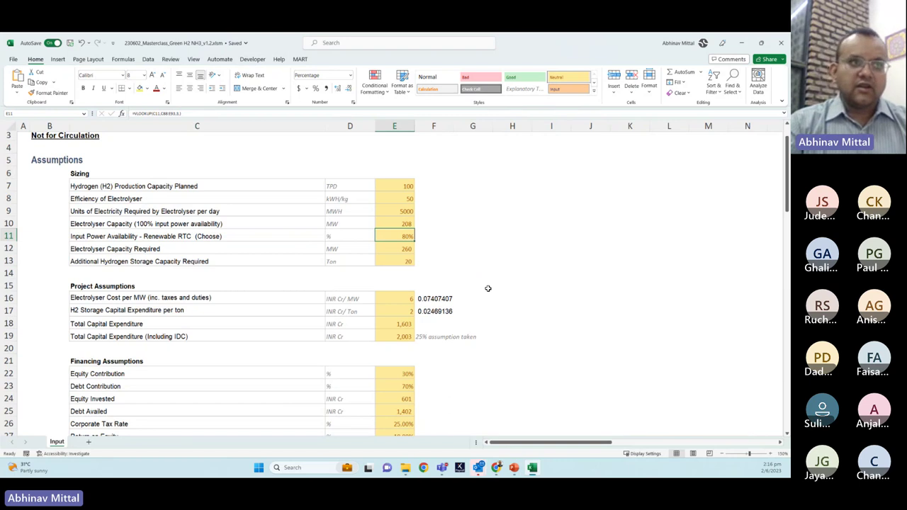
# Step: Examine the Unit Cost of Electricity and Other Variable Costs inputs in the operational assumptions
pyautogui.scroll(-1, 487, 288)
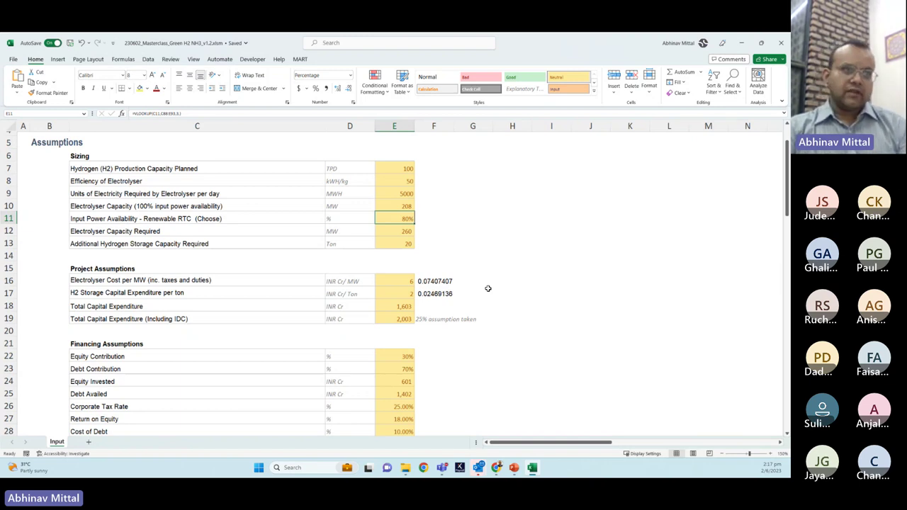
pyautogui.scroll(-3, 488, 288)
pyautogui.scroll(-6, 487, 288)
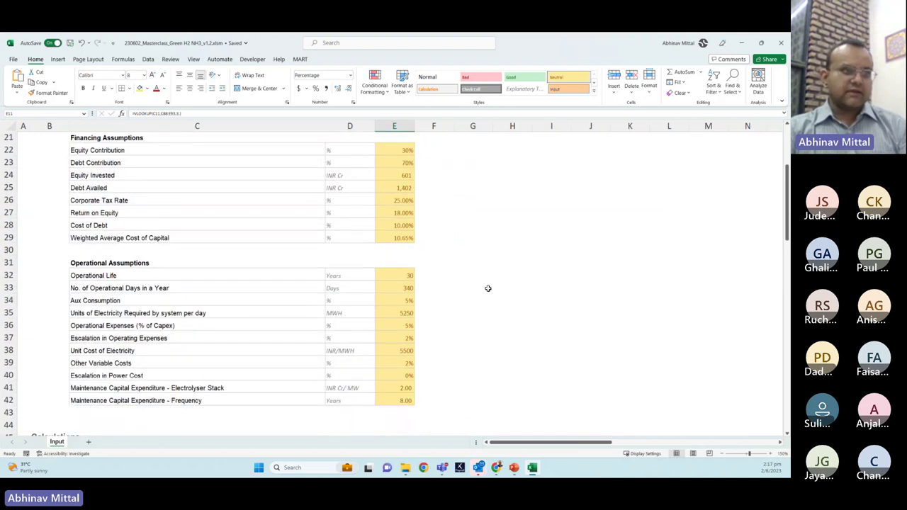
pyautogui.scroll(1, 487, 288)
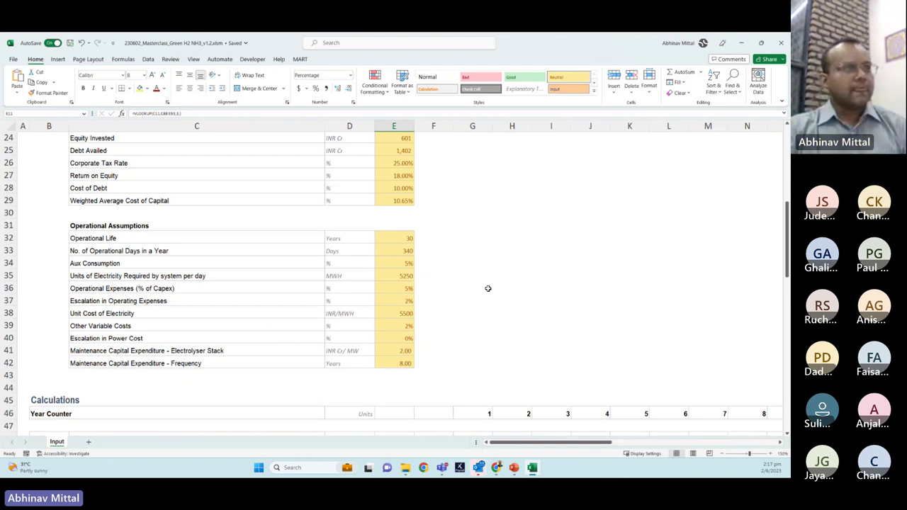
pyautogui.click(406, 312)
pyautogui.scroll(-3, 407, 308)
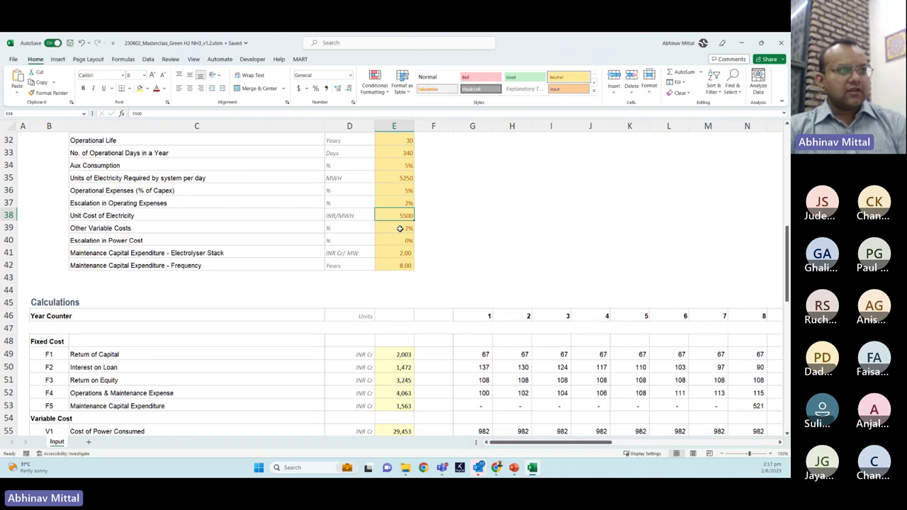
pyautogui.click(400, 228)
pyautogui.scroll(-1, 401, 227)
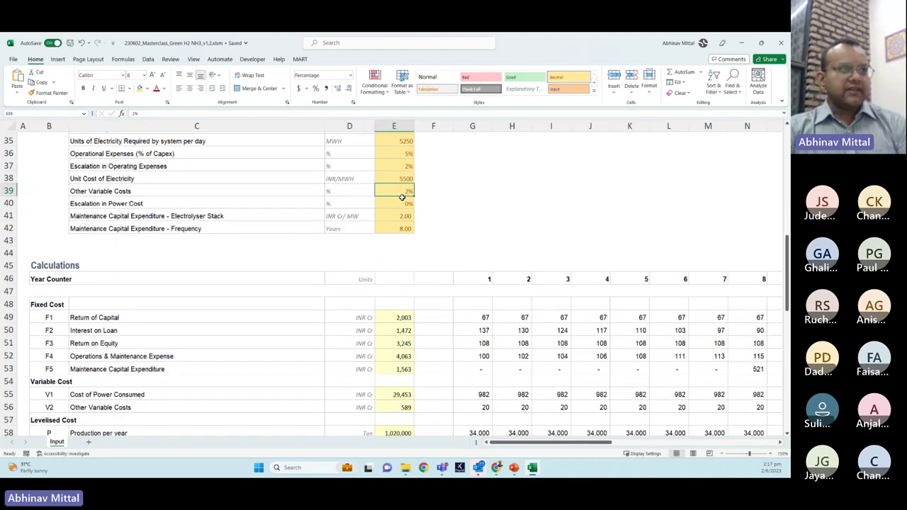
# Step: Examine the Escalation in Power Cost row and the Maintenance Capital Expenditure input for the electrolyser stack
pyautogui.click(395, 203)
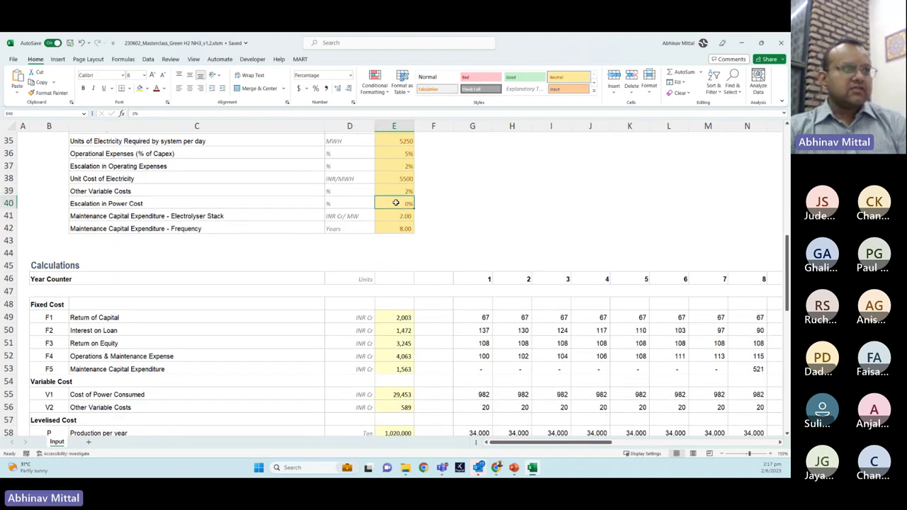
pyautogui.click(15, 203)
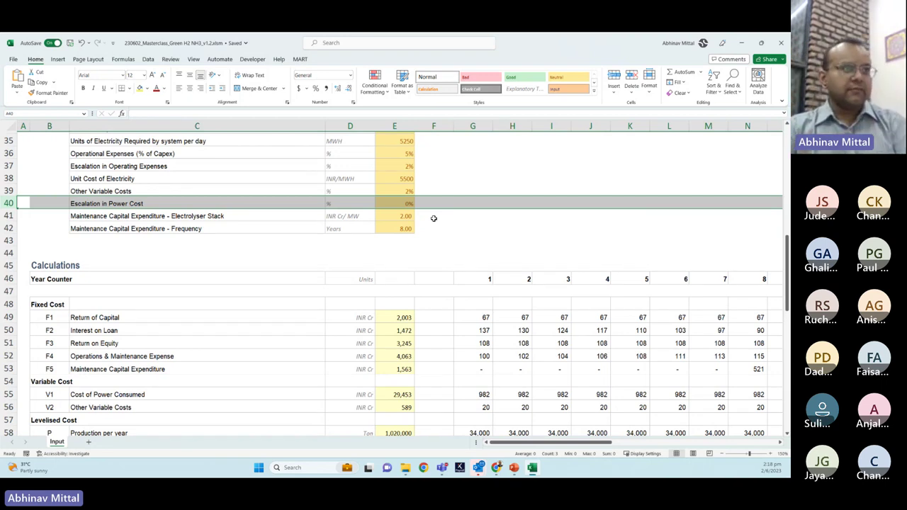
pyautogui.click(393, 215)
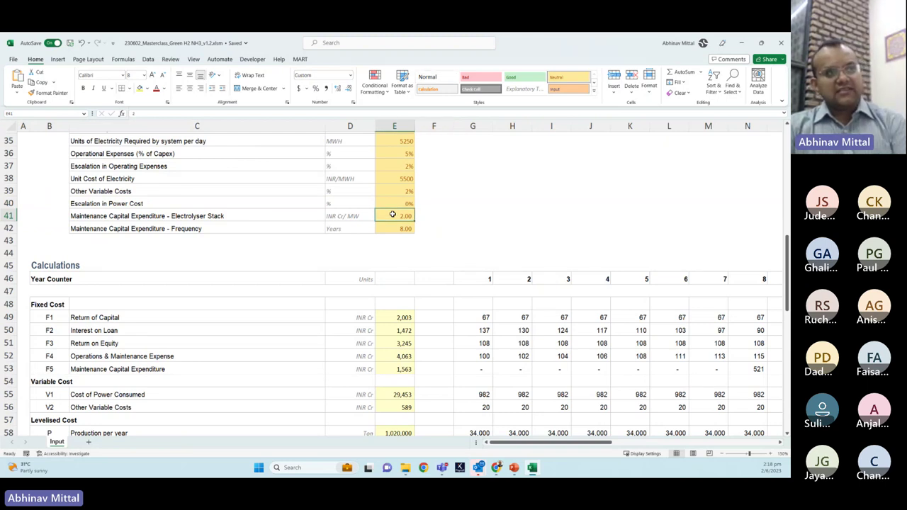
pyautogui.click(423, 215)
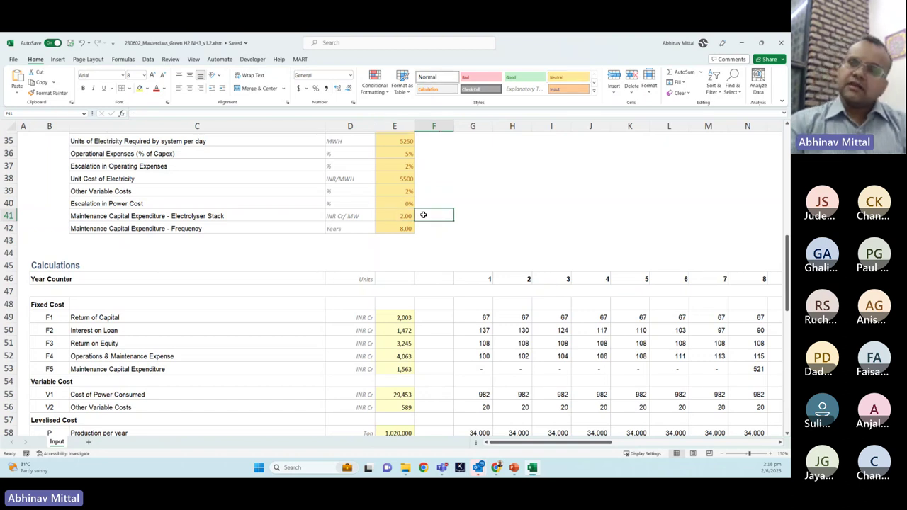
# Step: Switch to the PowerPoint deck and check the Alkaline and PEM lifetime figures in the electrolyser cost table
pyautogui.click(299, 213)
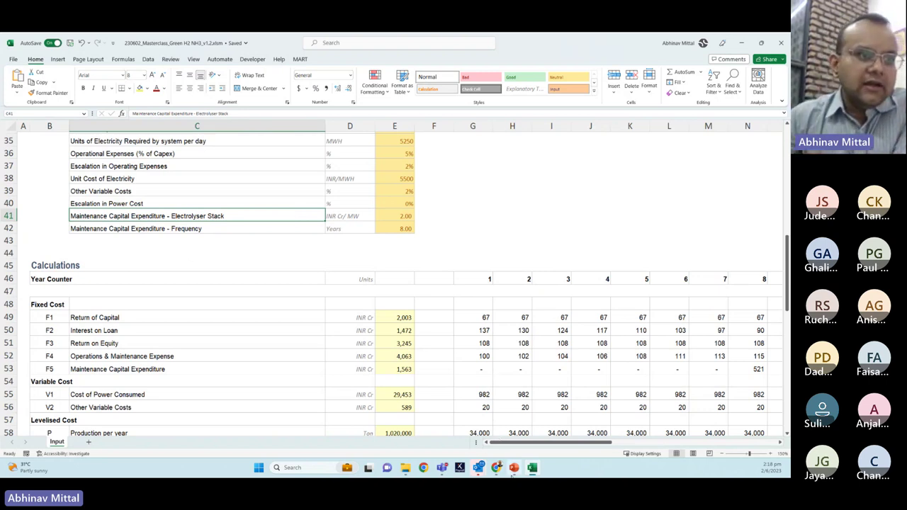
pyautogui.moveTo(511, 476)
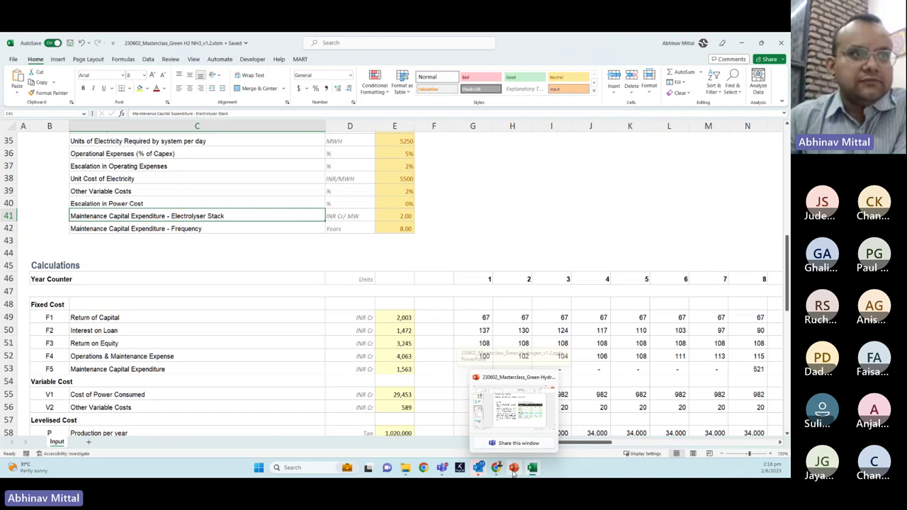
pyautogui.click(514, 473)
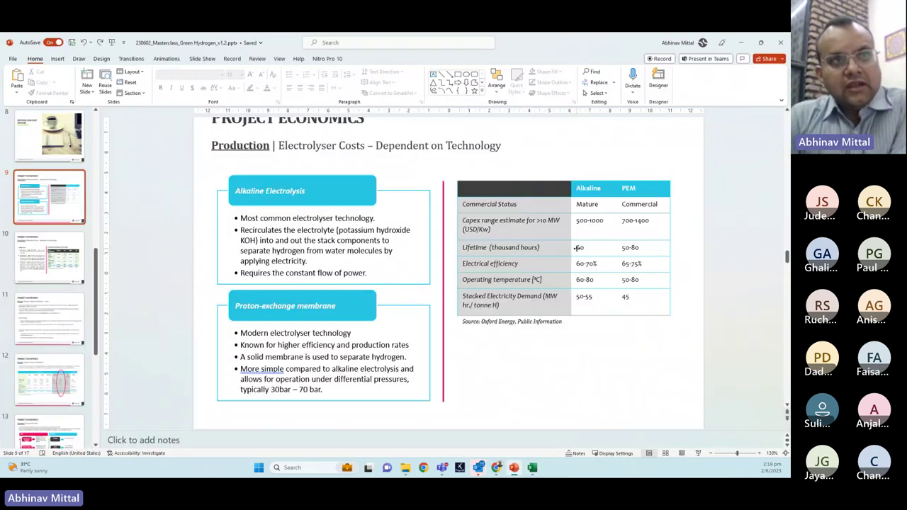
pyautogui.doubleClick(579, 247)
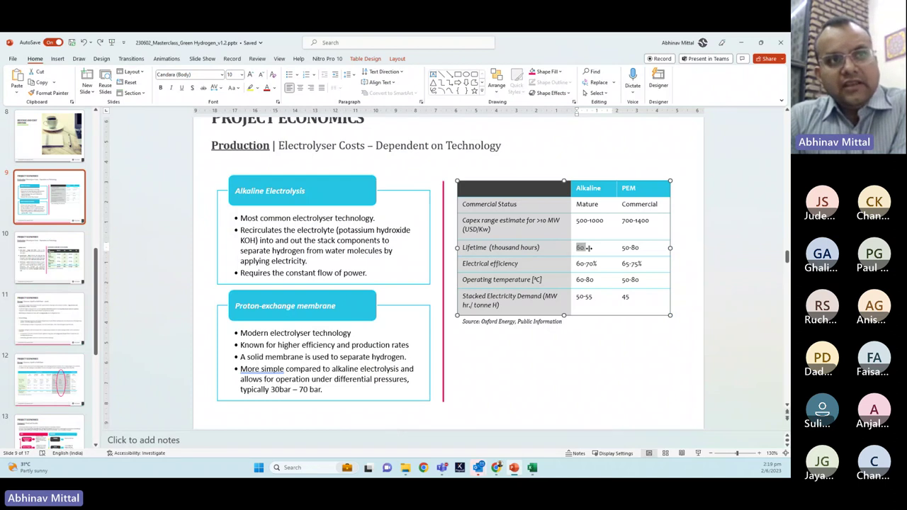
pyautogui.moveTo(616, 248); pyautogui.dragTo(637, 249)
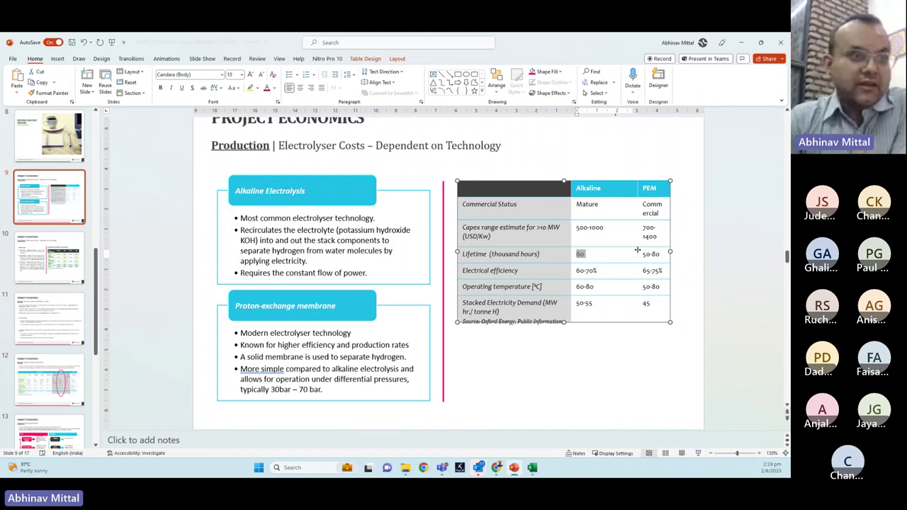
pyautogui.hotkey('alt', 'Tab')
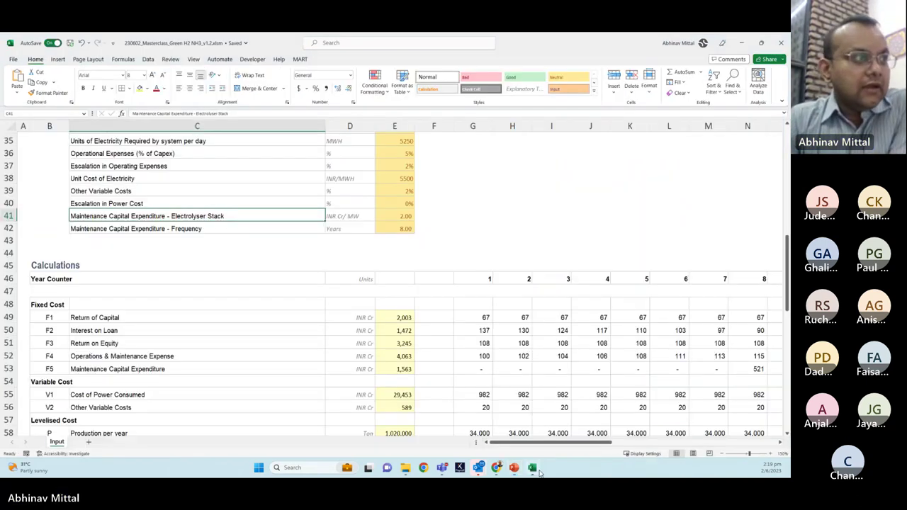
# Step: Switch back to the Excel workbook and review the fixed cost totals from Return of Capital through Maintenance Capital Expenditure
pyautogui.click(466, 264)
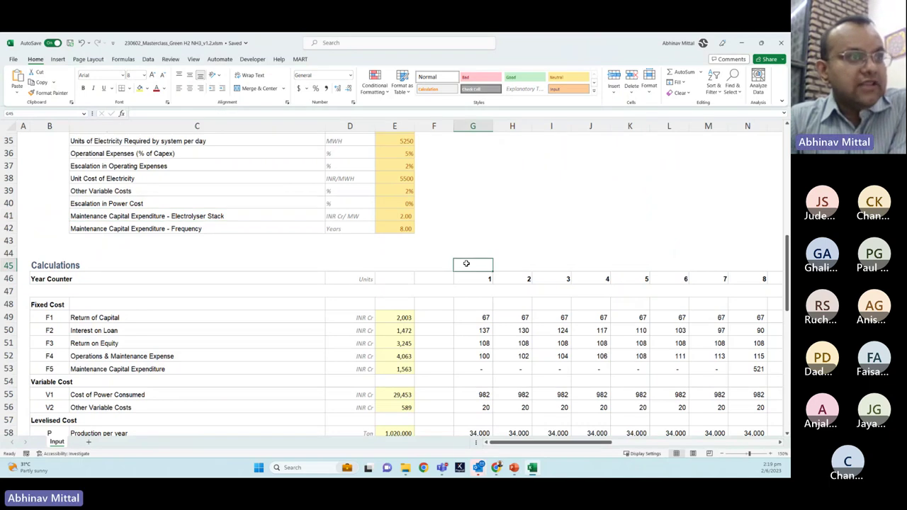
pyautogui.scroll(-1, 466, 262)
pyautogui.scroll(3, 466, 262)
pyautogui.scroll(-1, 401, 326)
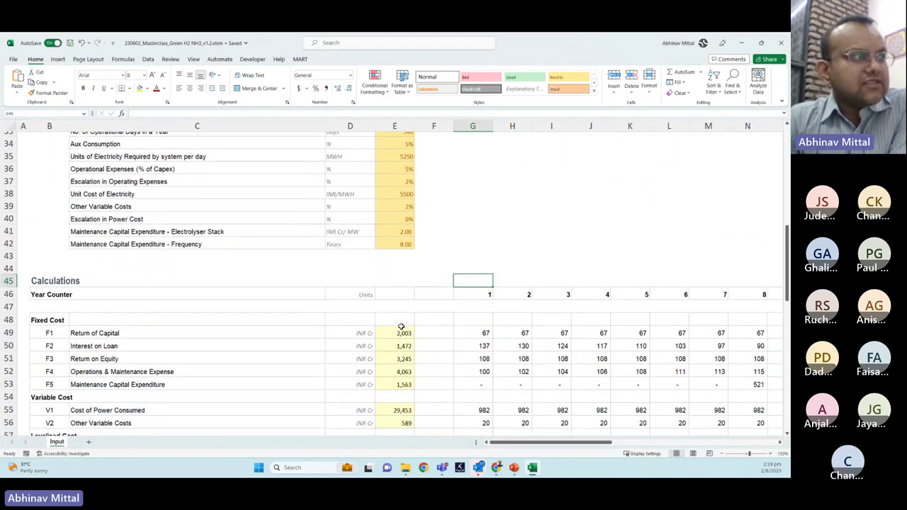
pyautogui.scroll(-2, 401, 327)
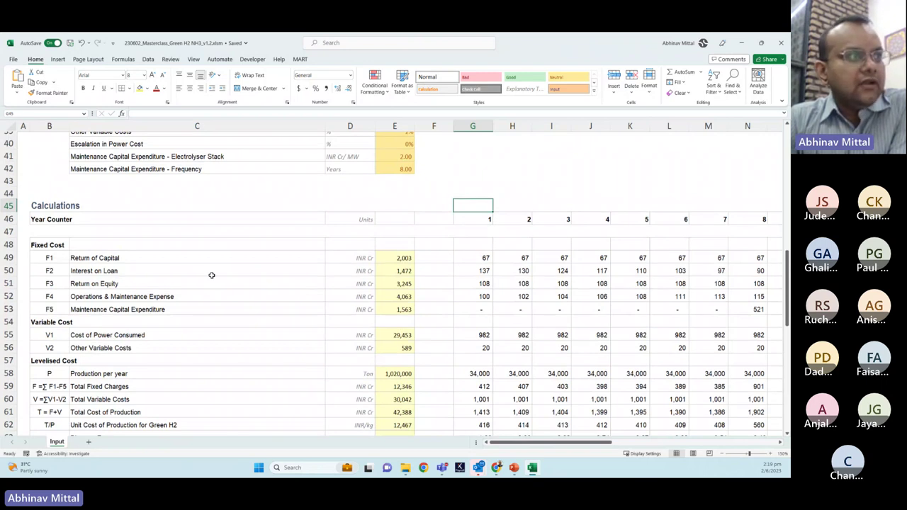
pyautogui.click(285, 257)
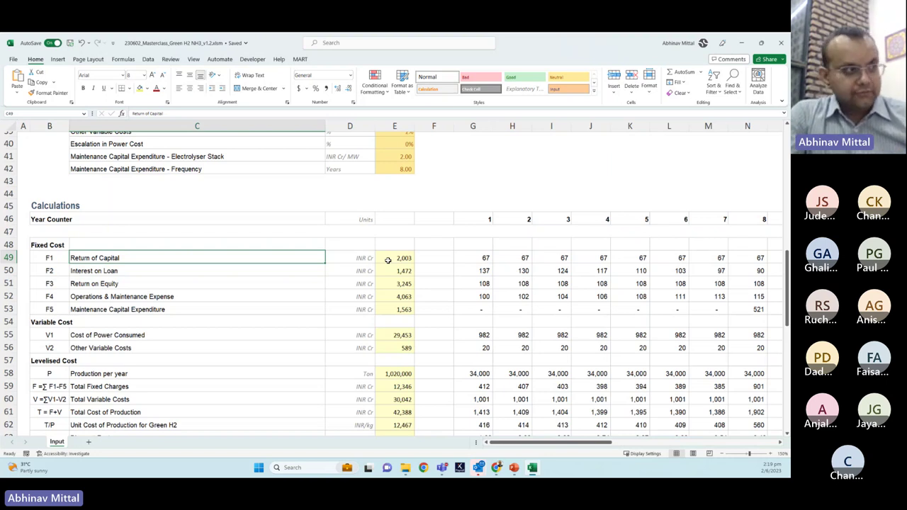
pyautogui.press('Right')
pyautogui.press('Right')
pyautogui.press('Down')
pyautogui.press('Down')
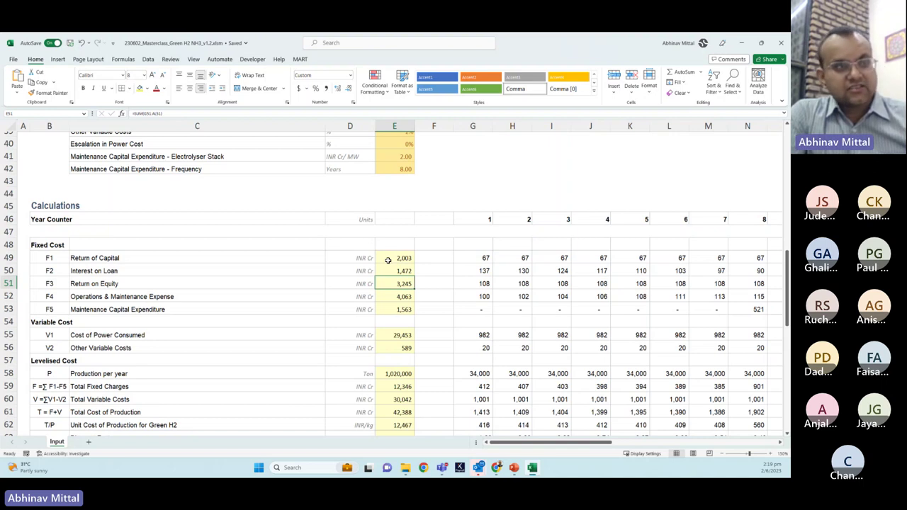
pyautogui.press('Down')
pyautogui.press('Down')
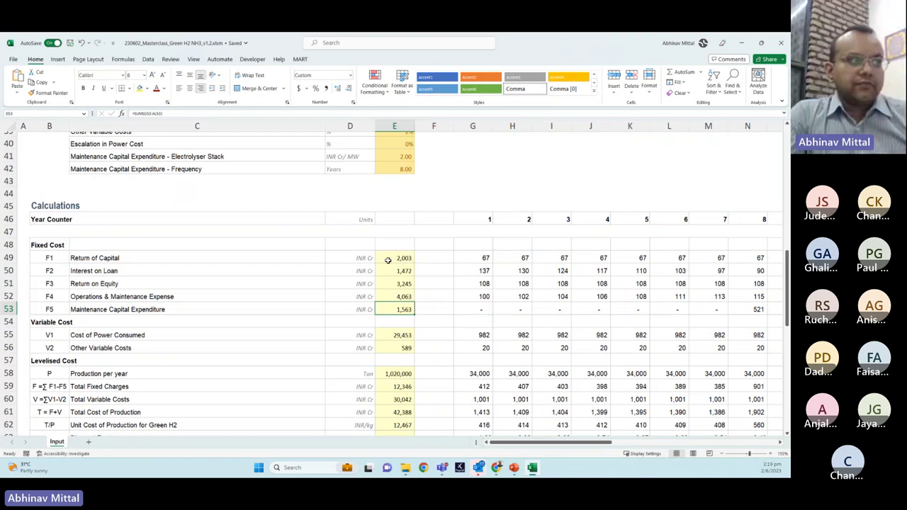
# Step: Review the totals for Cost of Power Consumed, Other Variable Costs and Production per year in the Calculations section
pyautogui.press('Down')
pyautogui.press('Down')
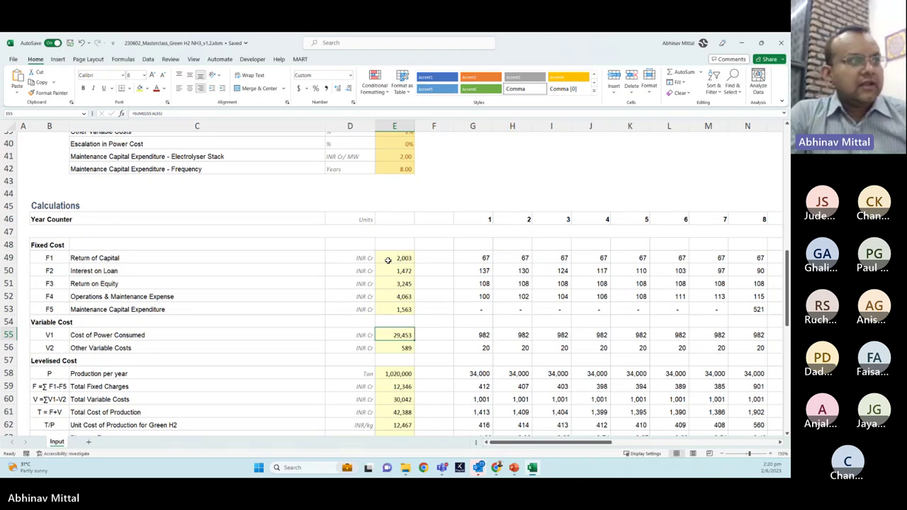
pyautogui.scroll(-2, 272, 272)
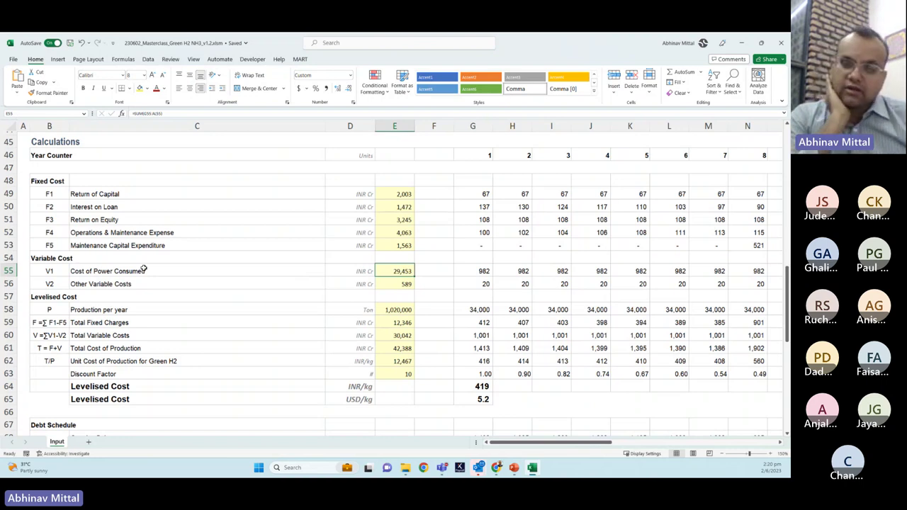
pyautogui.click(392, 285)
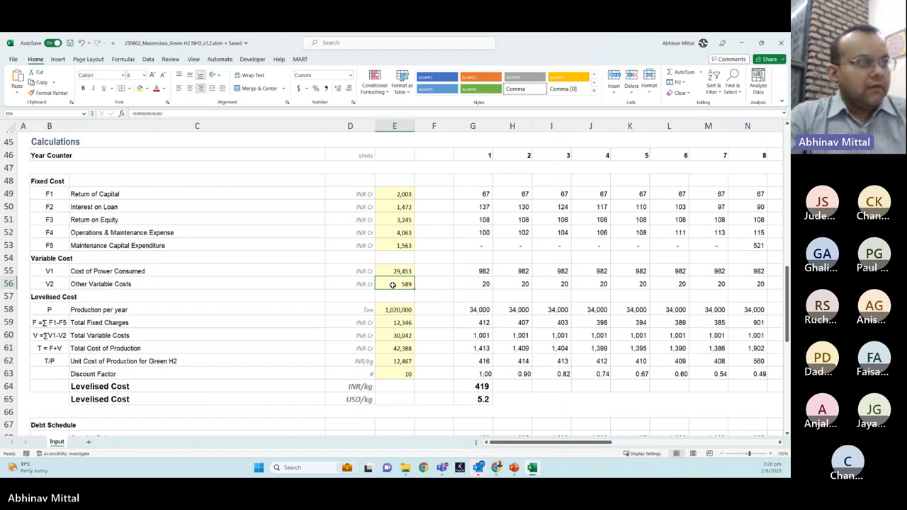
pyautogui.press('Down')
pyautogui.press('Down')
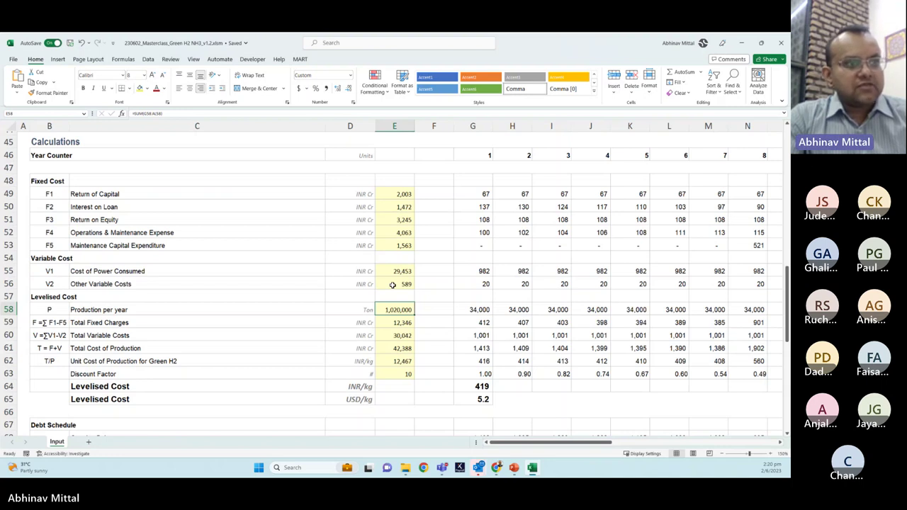
# Step: Examine the Total Cost of Production row across years 1 to 6
pyautogui.click(477, 348)
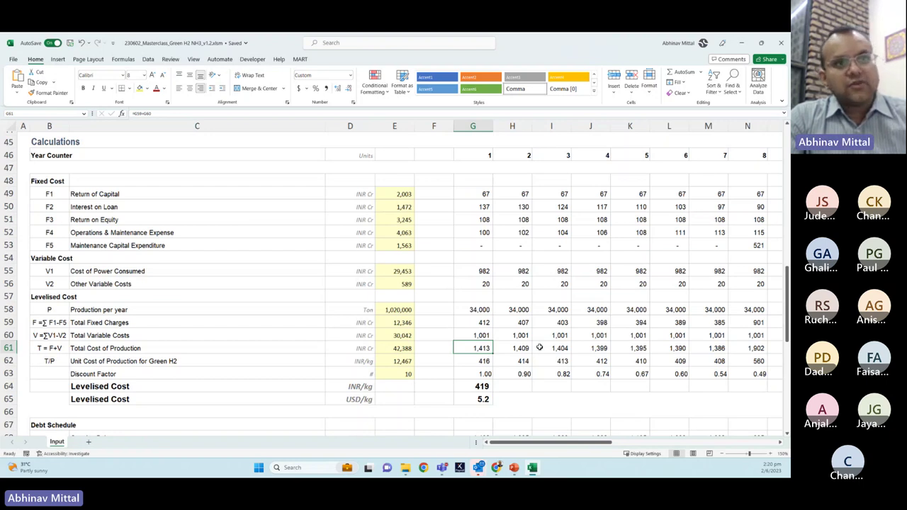
pyautogui.hotkey('shift', 'Right')
pyautogui.hotkey('shift', 'Right')
pyautogui.hotkey('shift', 'Right')
pyautogui.hotkey('shift', 'Right')
pyautogui.hotkey('shift', 'Right')
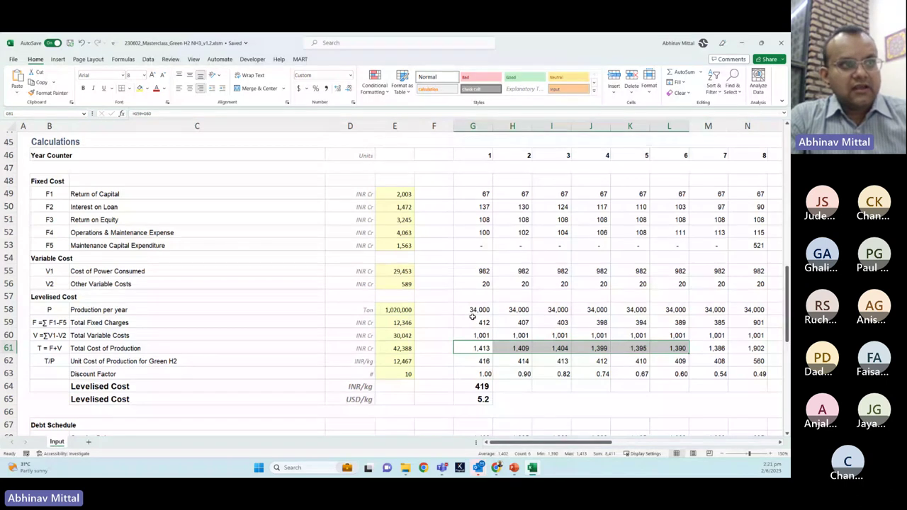
# Step: Inspect the year 1 Unit Cost of Production formula in G62 and the Production per year values it draws on
pyautogui.click(470, 359)
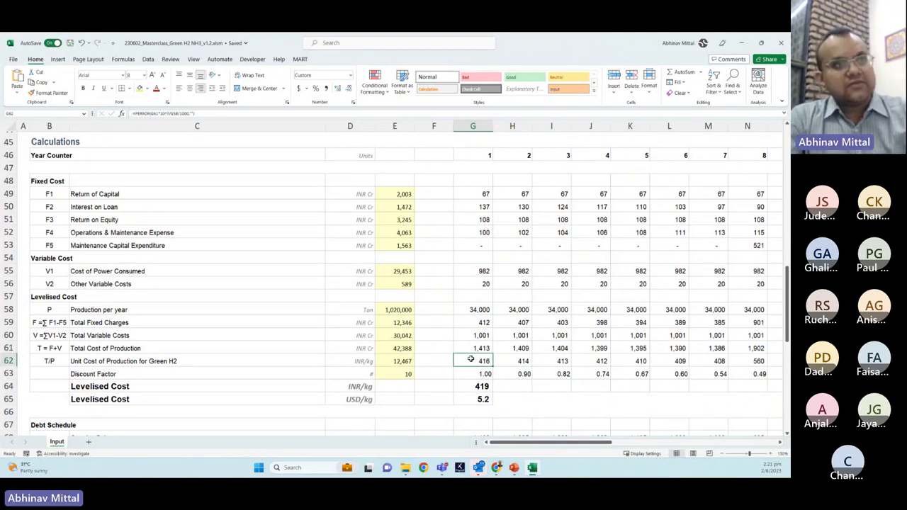
pyautogui.doubleClick(471, 359)
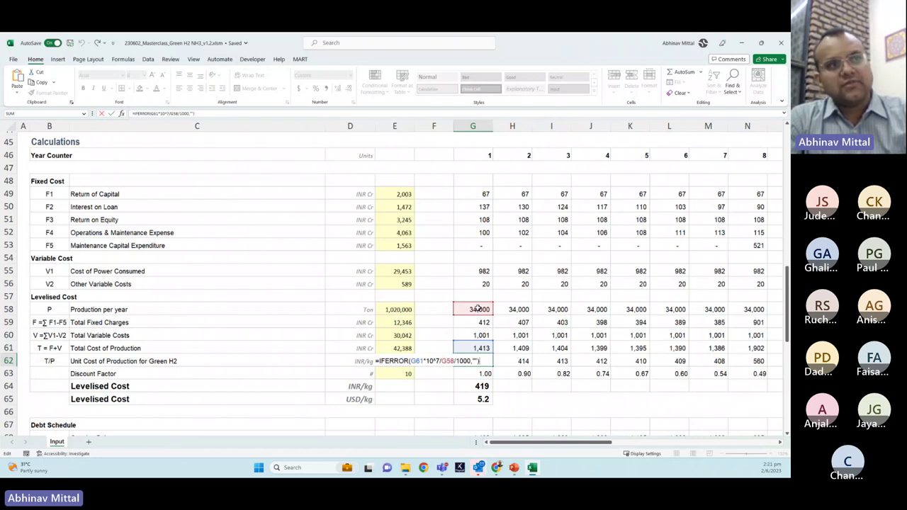
pyautogui.moveTo(478, 309); pyautogui.dragTo(626, 309)
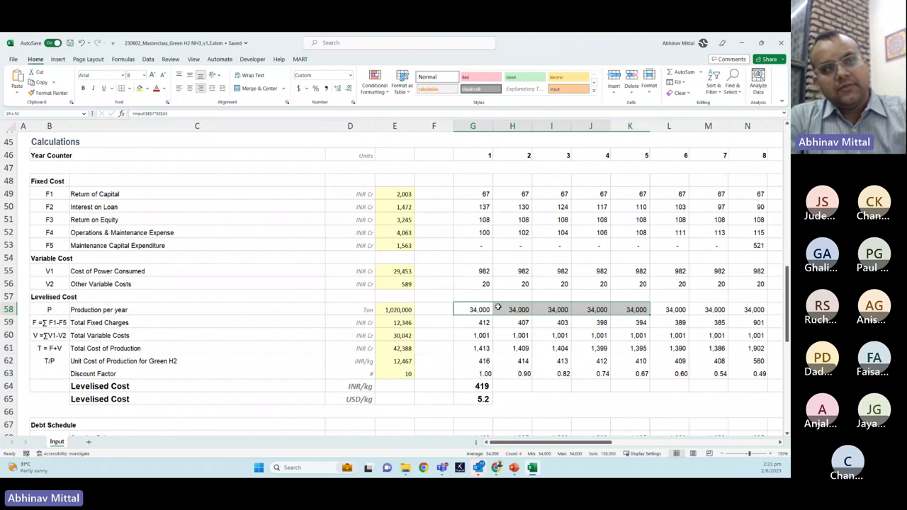
pyautogui.moveTo(482, 309); pyautogui.dragTo(599, 309)
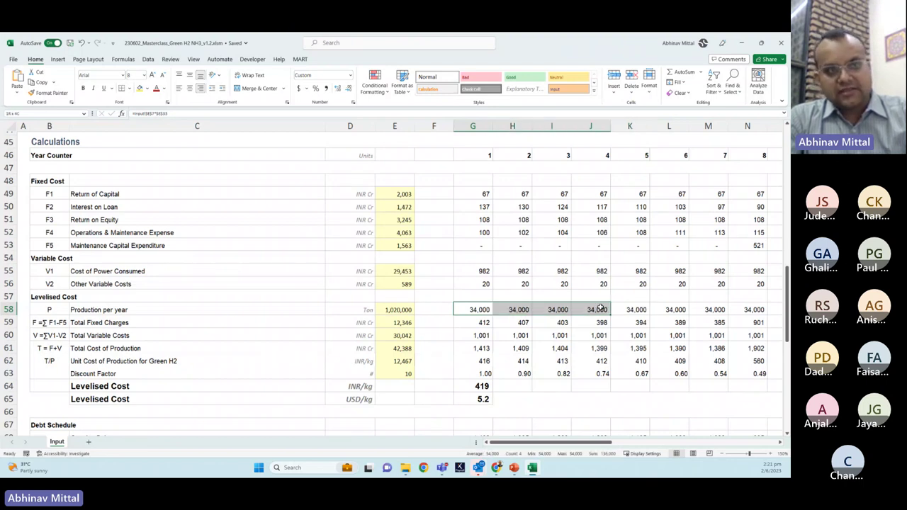
# Step: Compare Maintenance Capital Expenditure in years 8 and 1 and examine Production per year for years 1 to 6
pyautogui.click(749, 245)
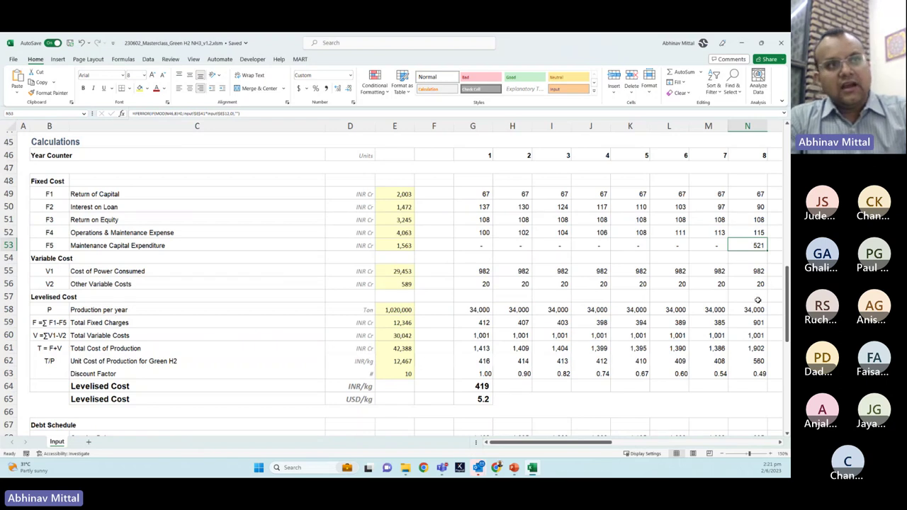
pyautogui.click(465, 246)
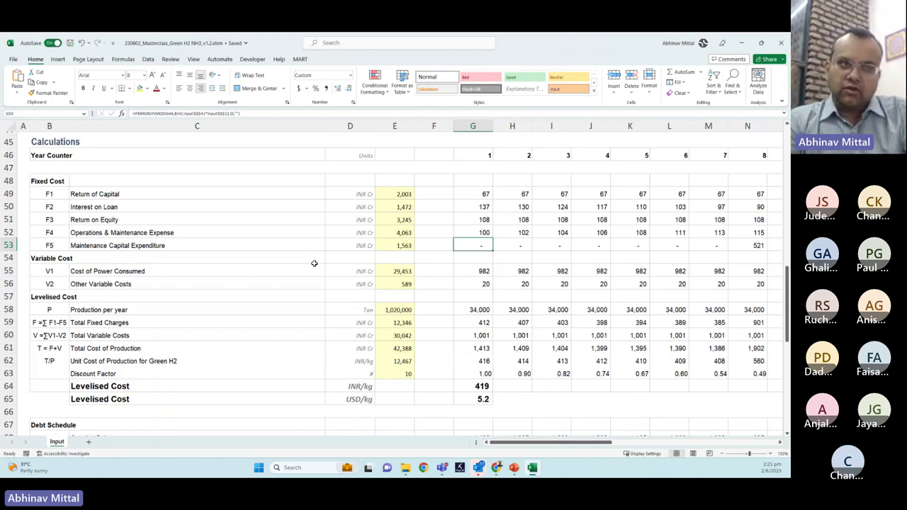
pyautogui.moveTo(472, 309); pyautogui.dragTo(676, 312)
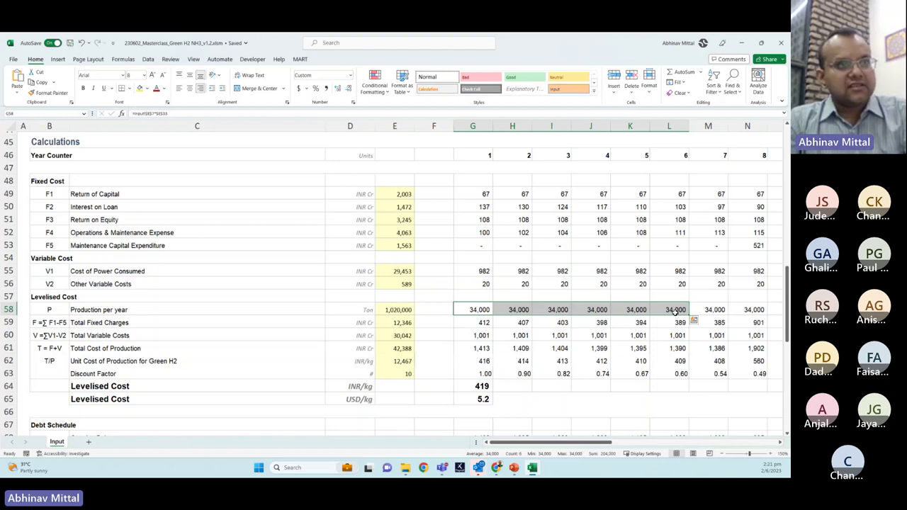
# Step: Inspect the Discount Factor's year 1 value and its total, along with the Levelised Cost in USD/kg
pyautogui.click(479, 373)
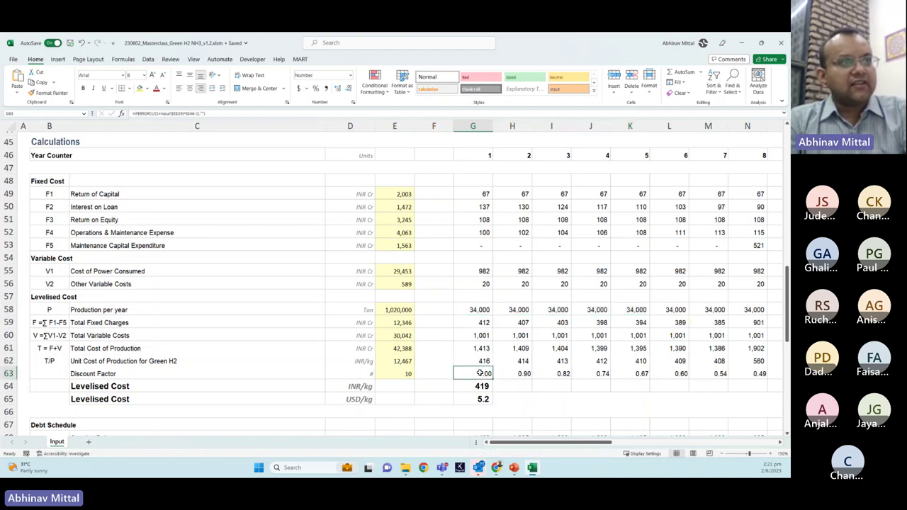
pyautogui.press('Left')
pyautogui.press('Left')
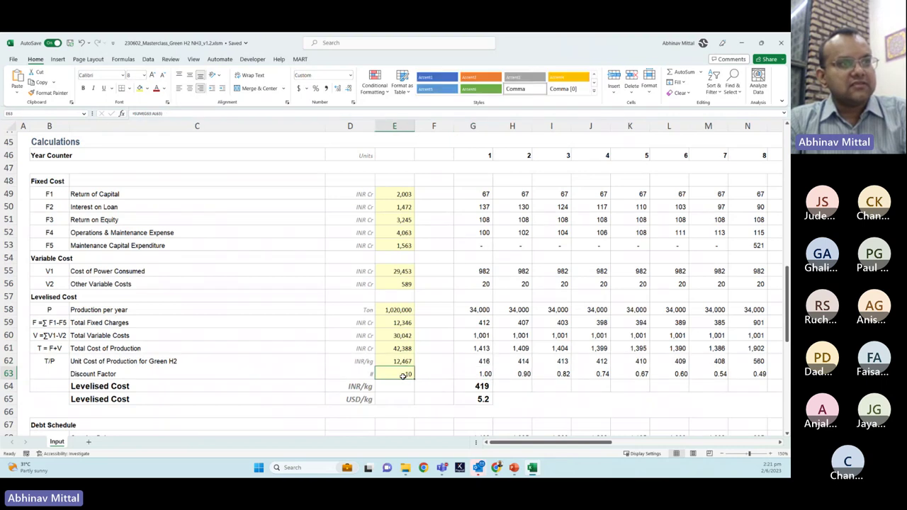
pyautogui.click(482, 373)
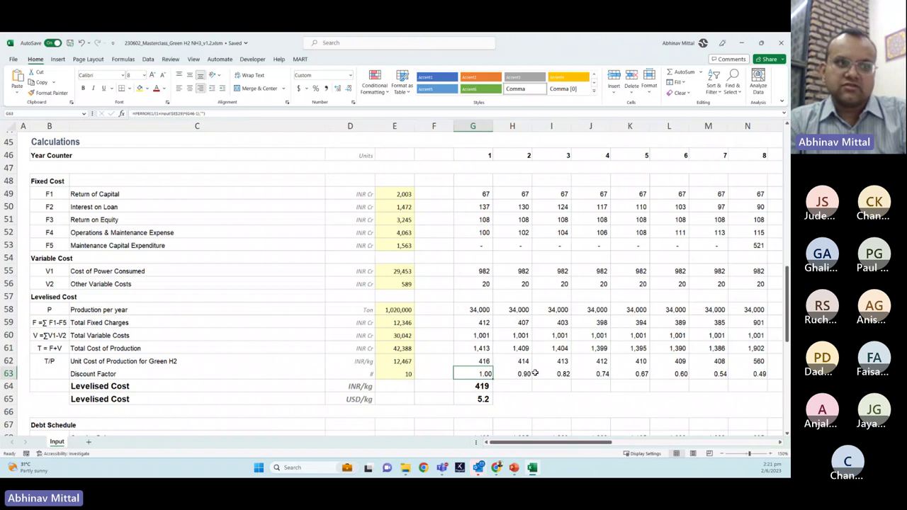
pyautogui.click(481, 399)
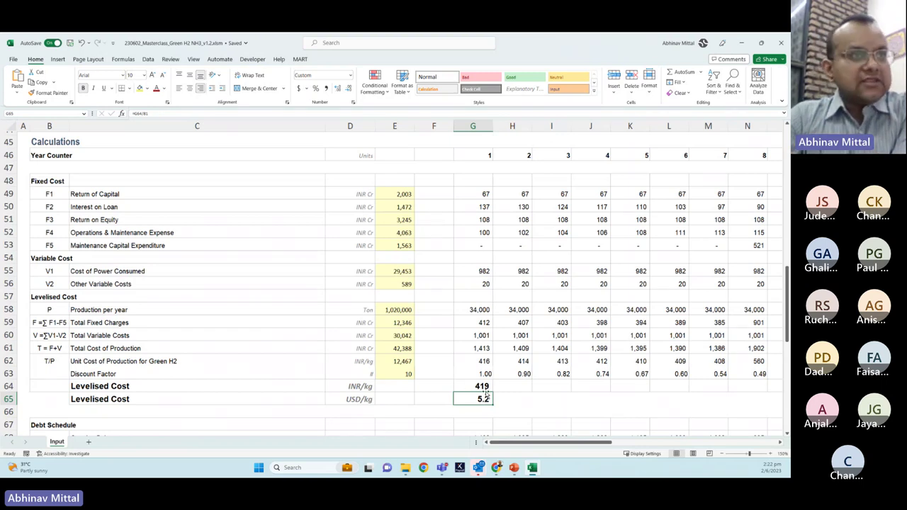
# Step: Set the Electrolyser Cost per MW in the project assumptions to 5 INR Cr/MW
pyautogui.scroll(11, 486, 394)
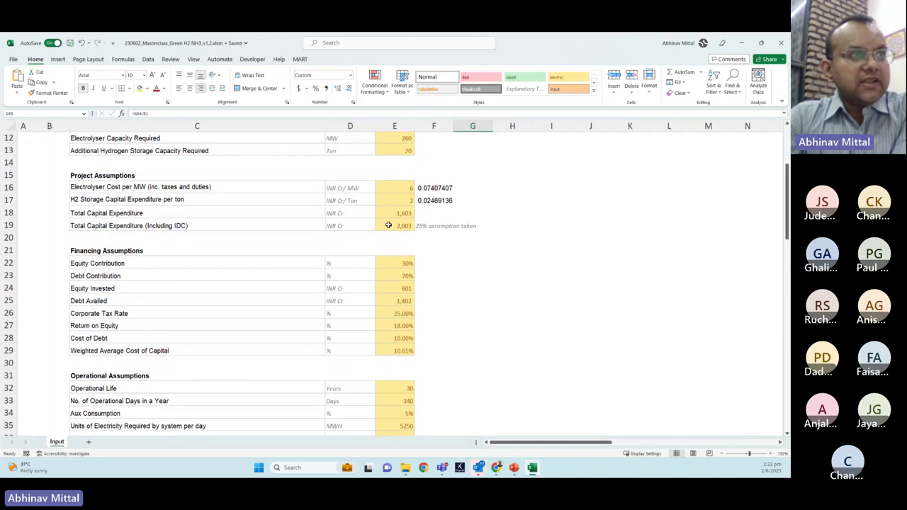
pyautogui.scroll(1, 388, 224)
pyautogui.click(403, 238)
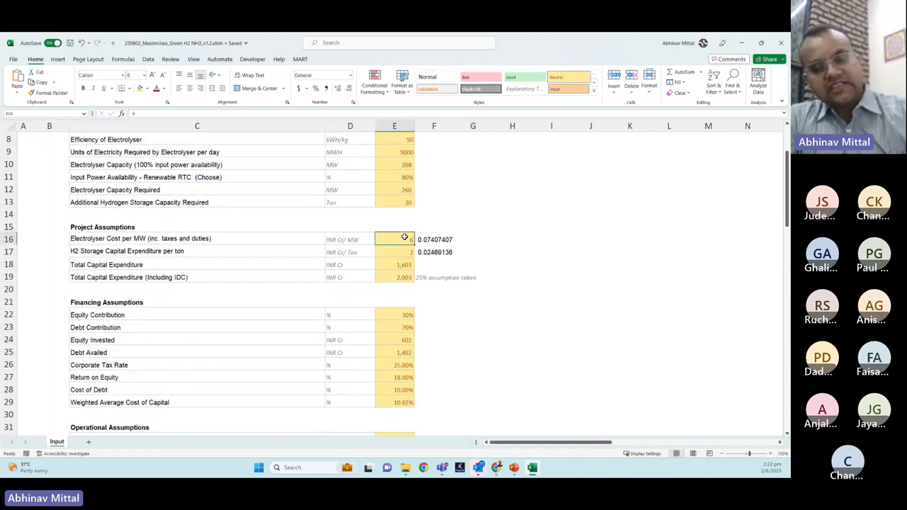
pyautogui.write('5')
pyautogui.hotkey('ctrl', 'Return')
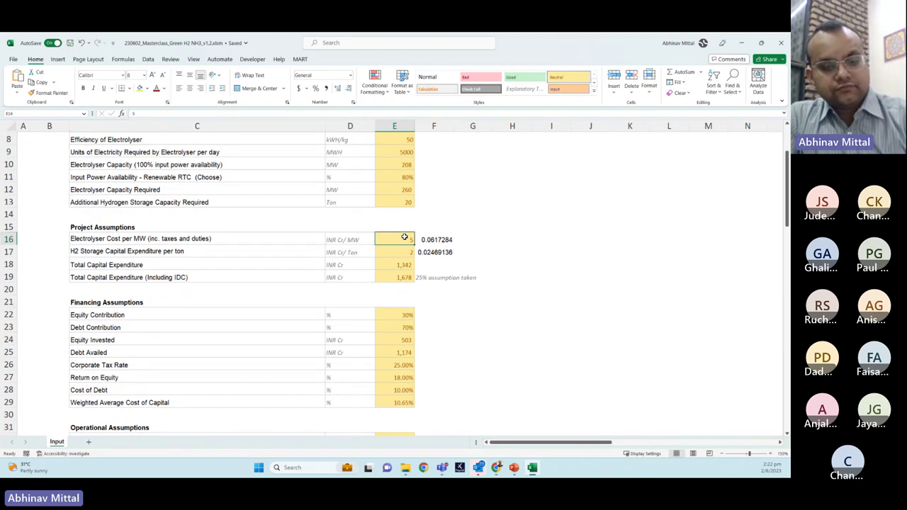
# Step: Try Electrolyser Cost per MW values of 6 and 5.5 INR Cr/MW, and return the input to 5
pyautogui.write('6')
pyautogui.hotkey('ctrl', 'Return')
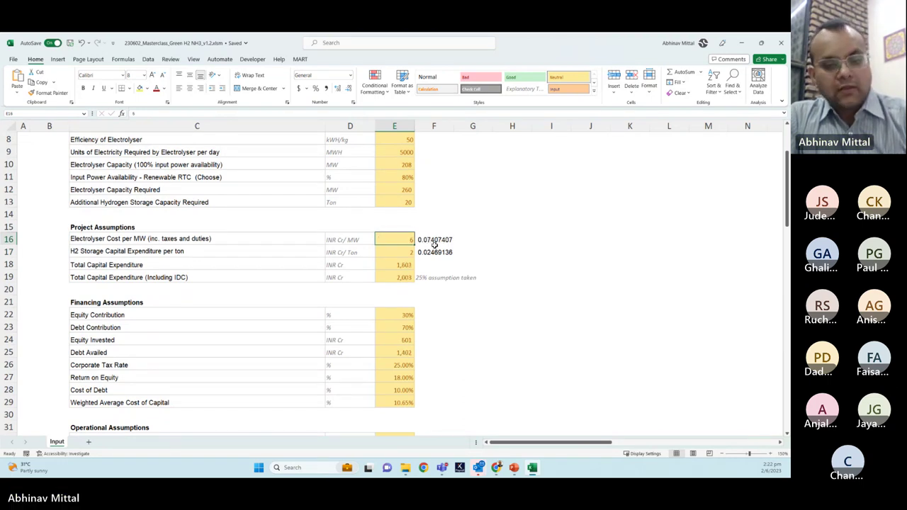
pyautogui.write('5.5')
pyautogui.hotkey('ctrl', 'Return')
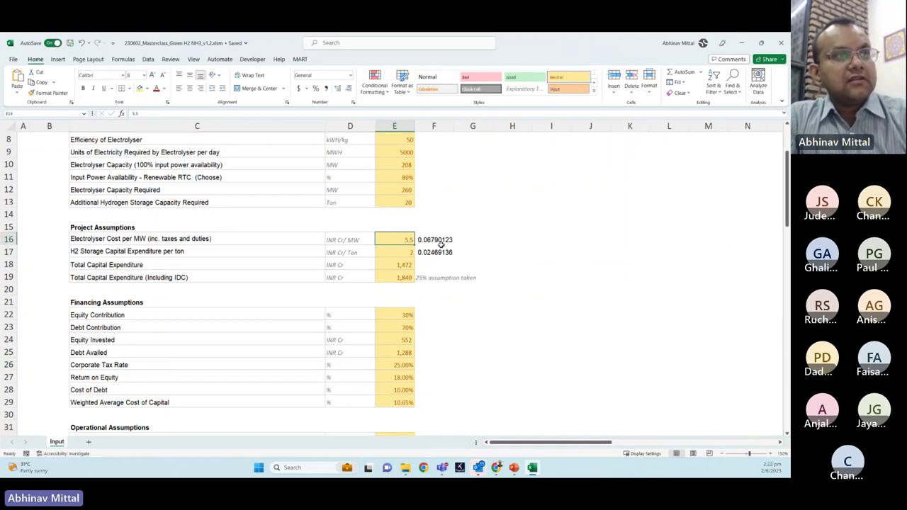
pyautogui.write('5')
pyautogui.hotkey('ctrl', 'Return')
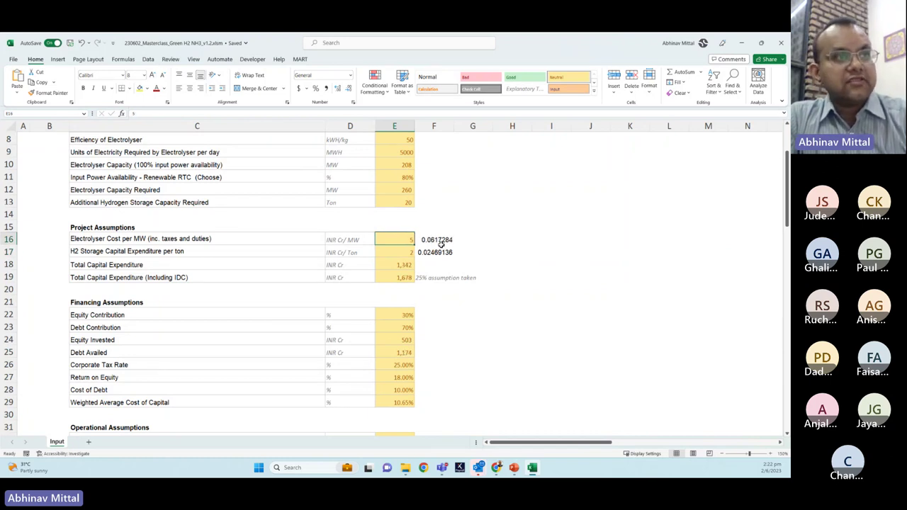
# Step: Set the Electrolyser Cost per MW to 4.5 INR Cr/MW and check the resulting Levelised Cost in USD/kg
pyautogui.write('4.5')
pyautogui.hotkey('ctrl', 'Return')
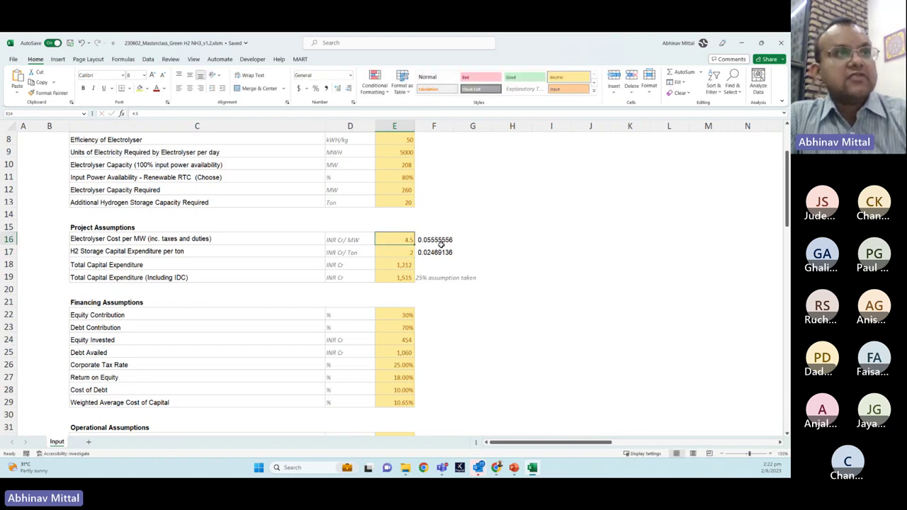
pyautogui.scroll(-9, 434, 250)
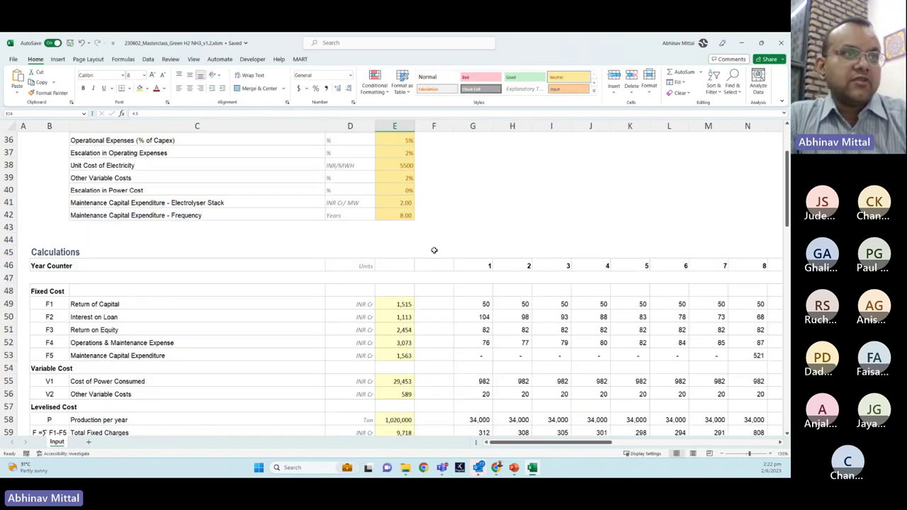
pyautogui.scroll(-4, 433, 250)
pyautogui.click(482, 340)
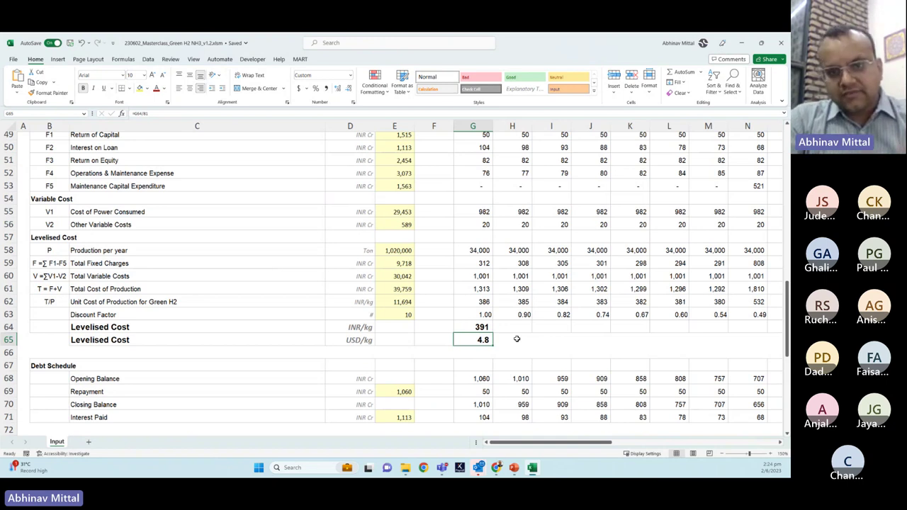
# Step: Examine the Break-up of Levelised Cost pie chart below the debt schedule, comparing the shares of its cost components
pyautogui.scroll(-2, 460, 369)
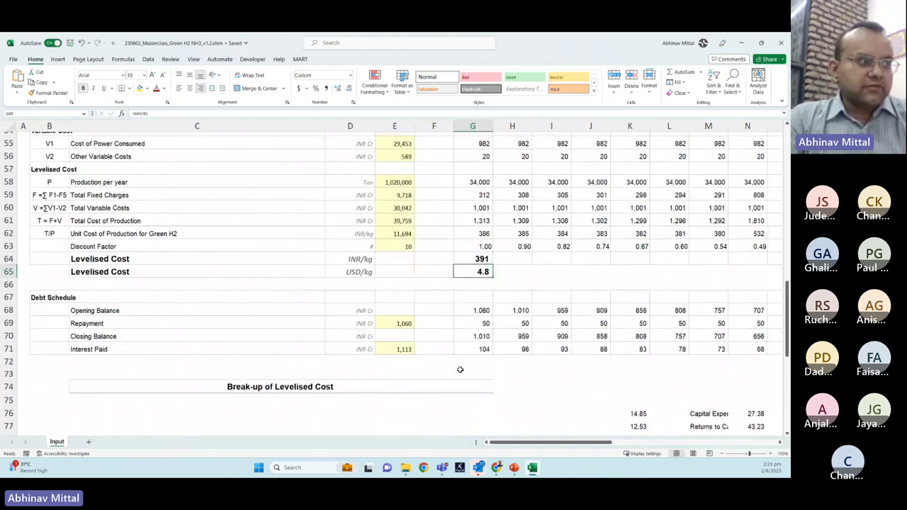
pyautogui.scroll(-4, 460, 369)
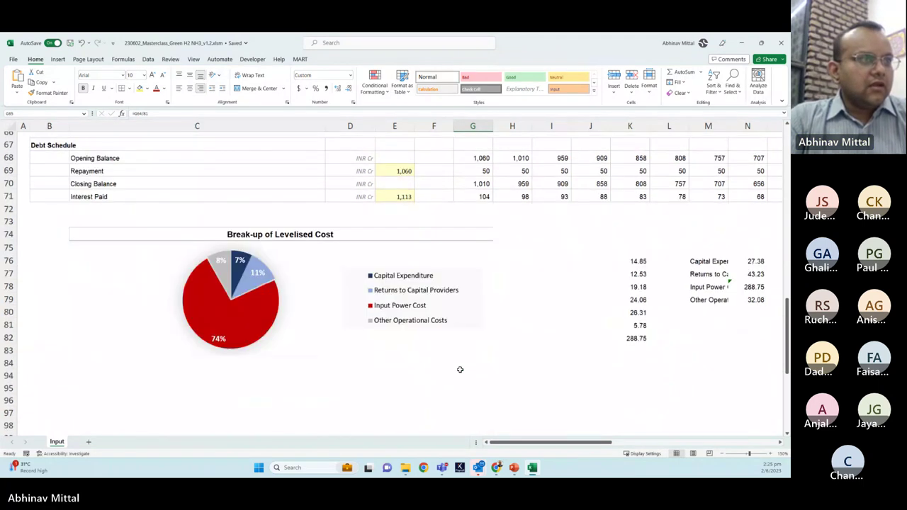
pyautogui.scroll(-1, 460, 369)
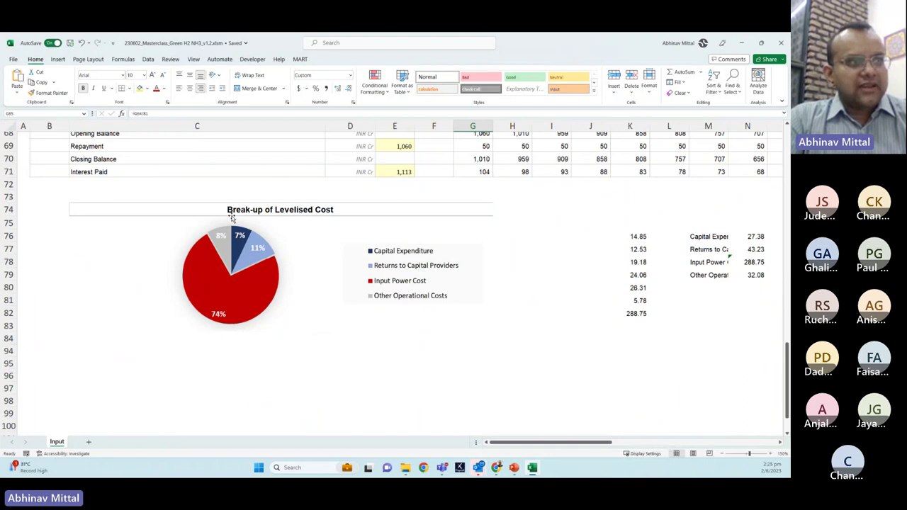
pyautogui.moveTo(243, 305)
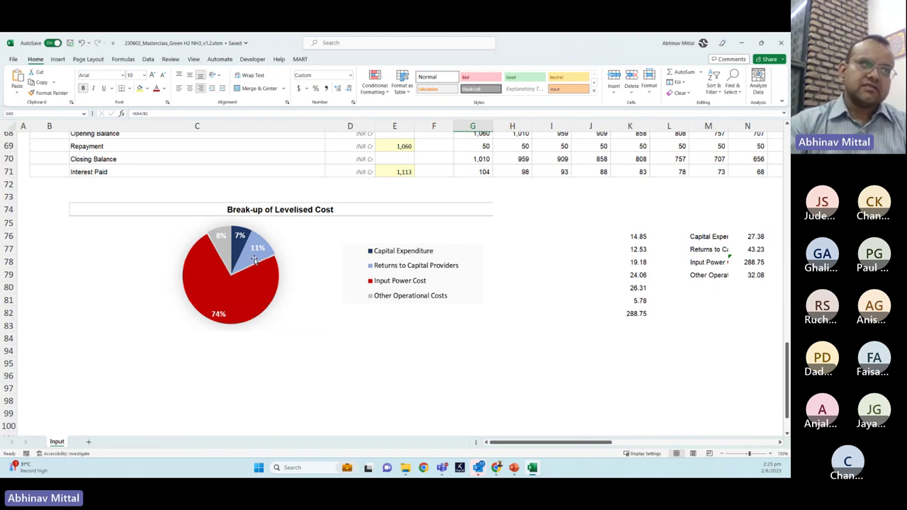
pyautogui.moveTo(229, 252)
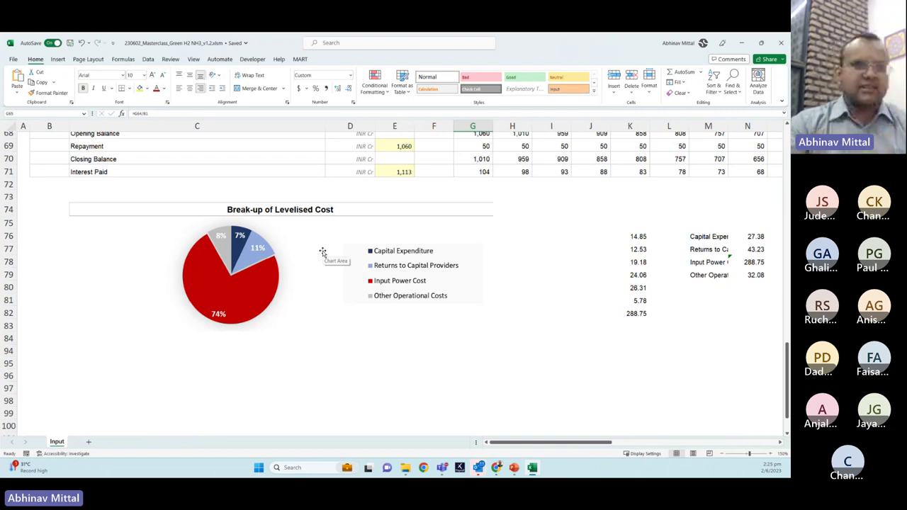
# Step: Switch to the Green Hydrogen masterclass presentation in PowerPoint
pyautogui.moveTo(513, 467)
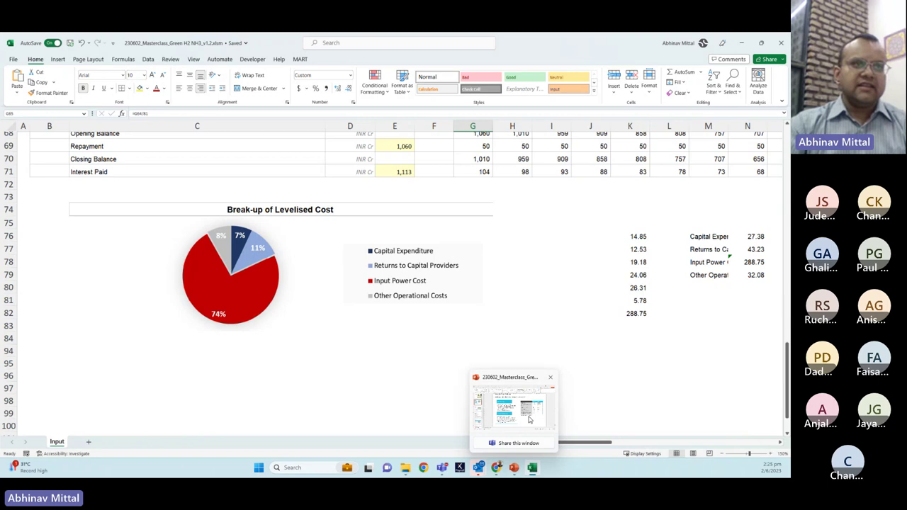
pyautogui.click(528, 419)
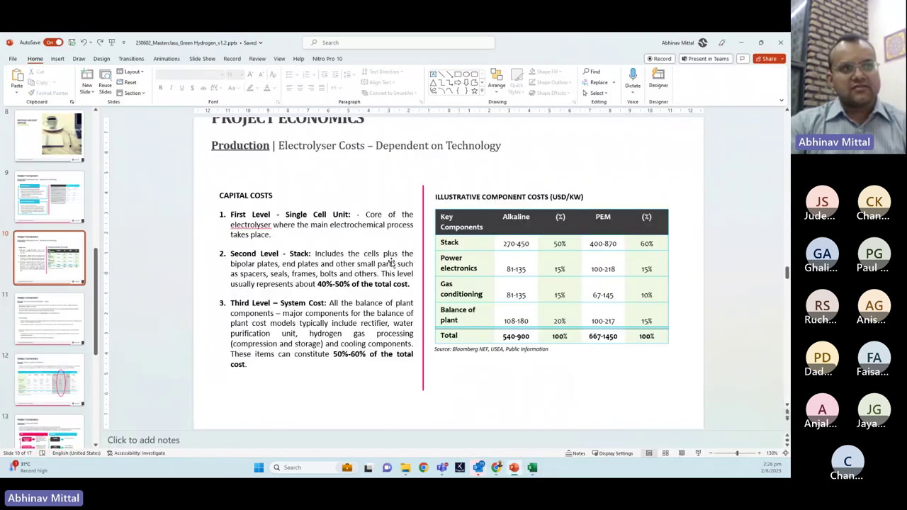